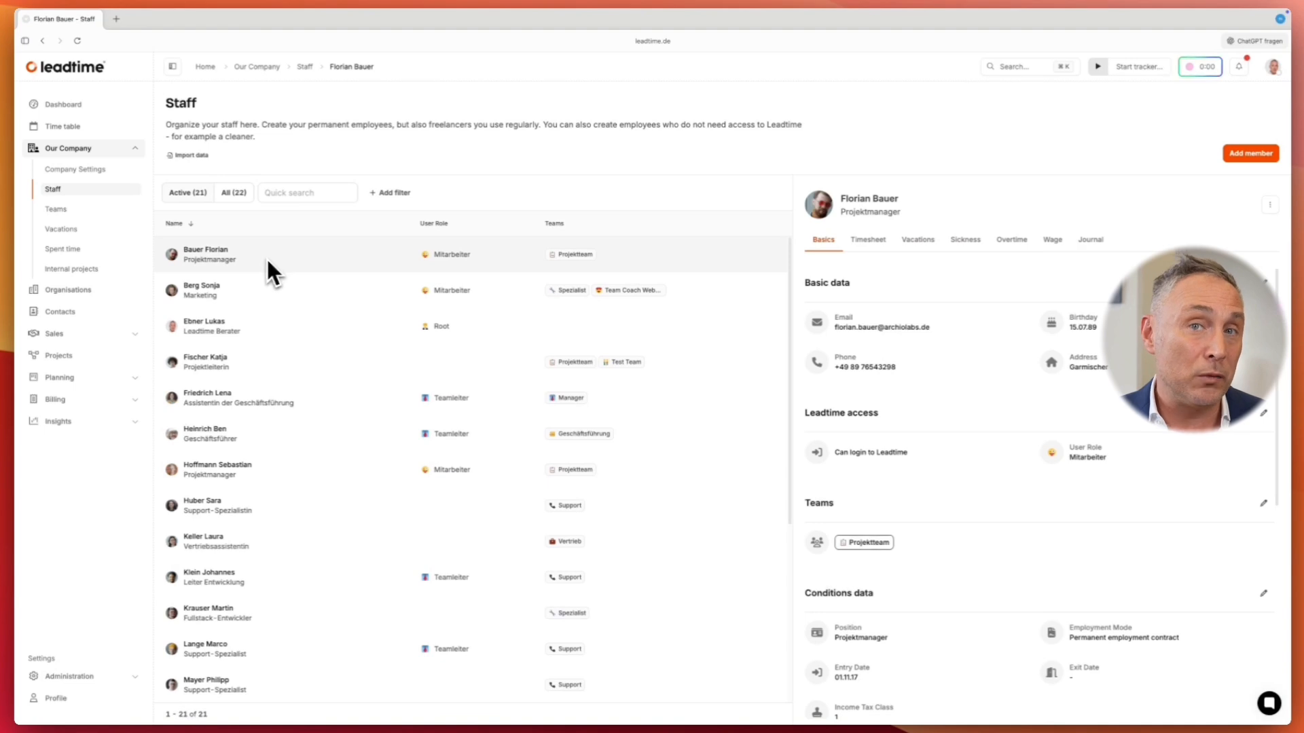
# Visit the organisations list and open the workspace settings in the administration area.
pyautogui.click(67, 293)
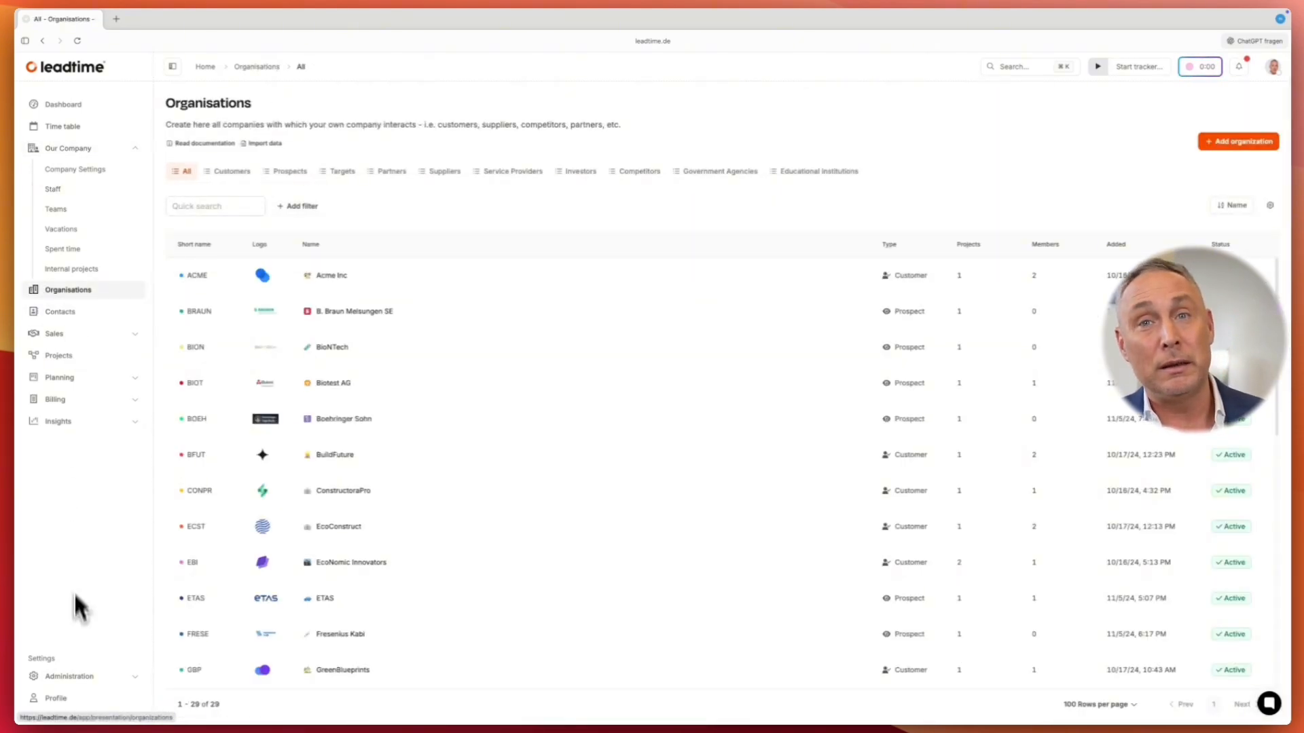
pyautogui.click(140, 631)
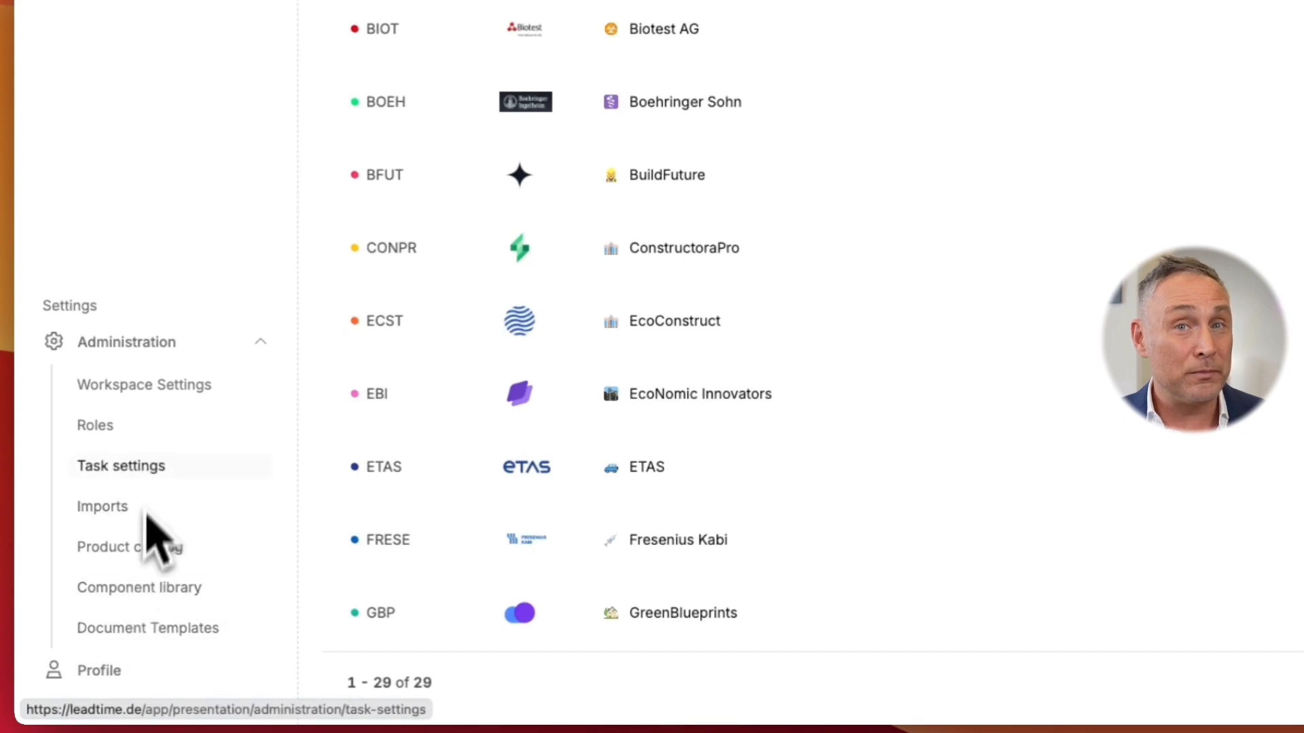
pyautogui.click(160, 392)
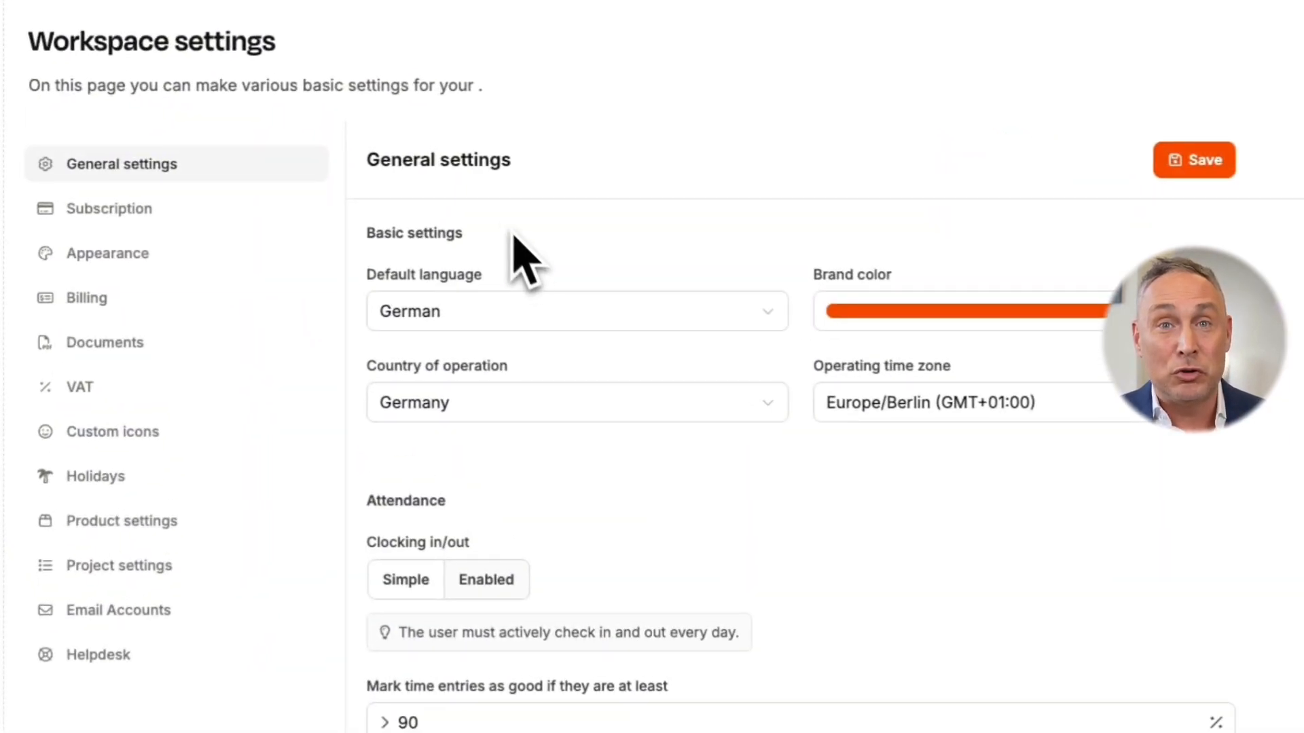
# Review the available choices for default language and country of operation in the general settings.
pyautogui.click(547, 321)
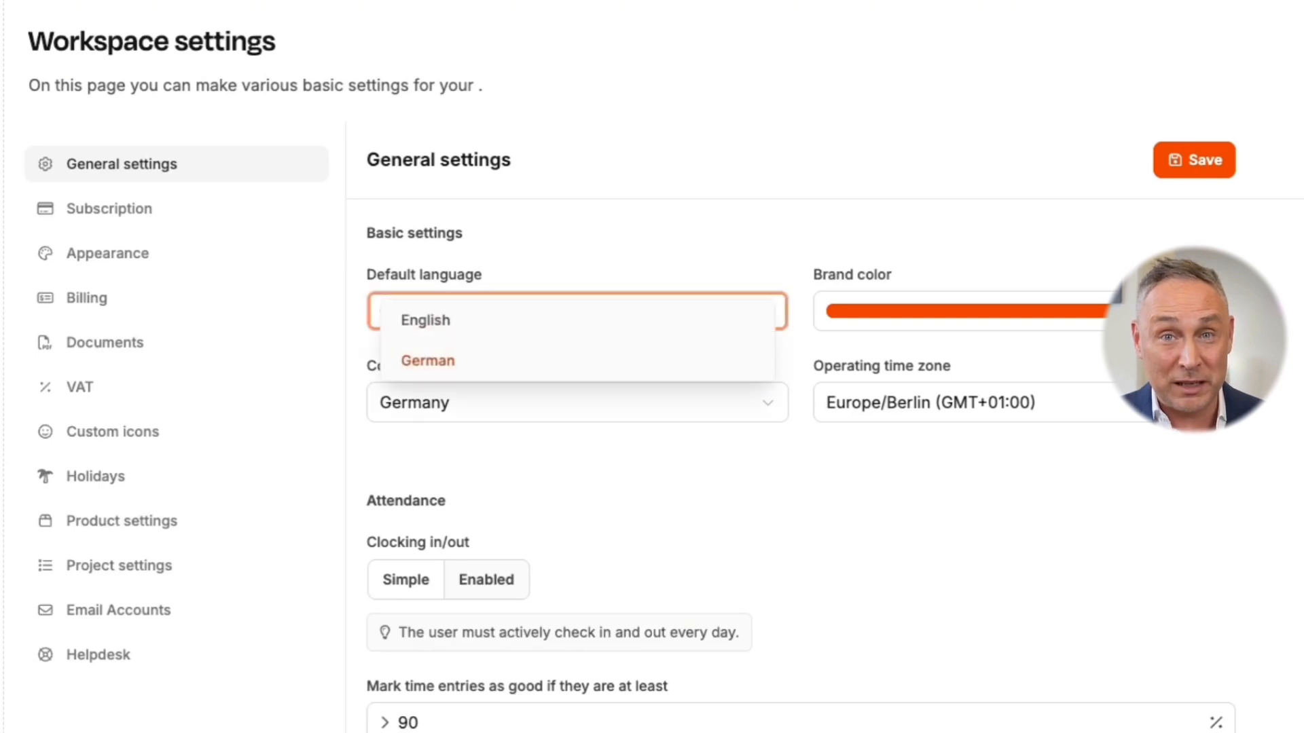
pyautogui.click(551, 279)
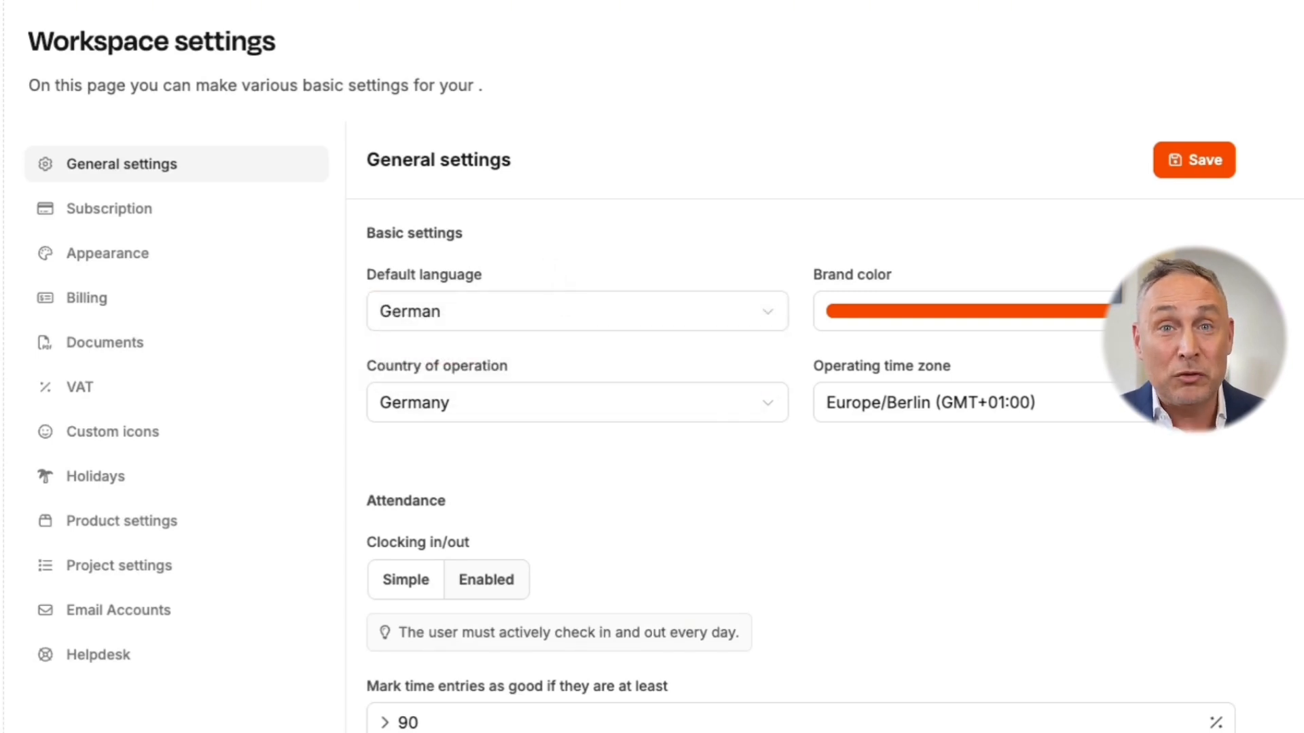
pyautogui.click(657, 411)
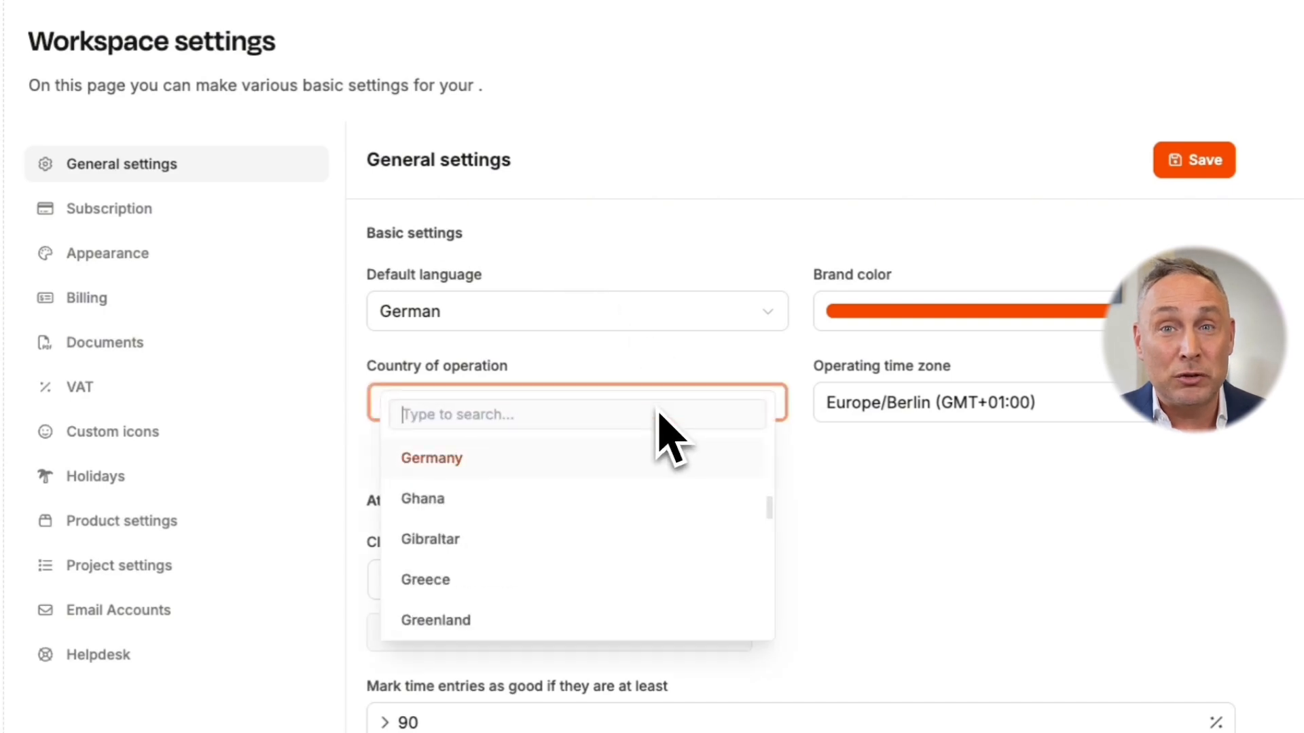
pyautogui.scroll(5, 613, 573)
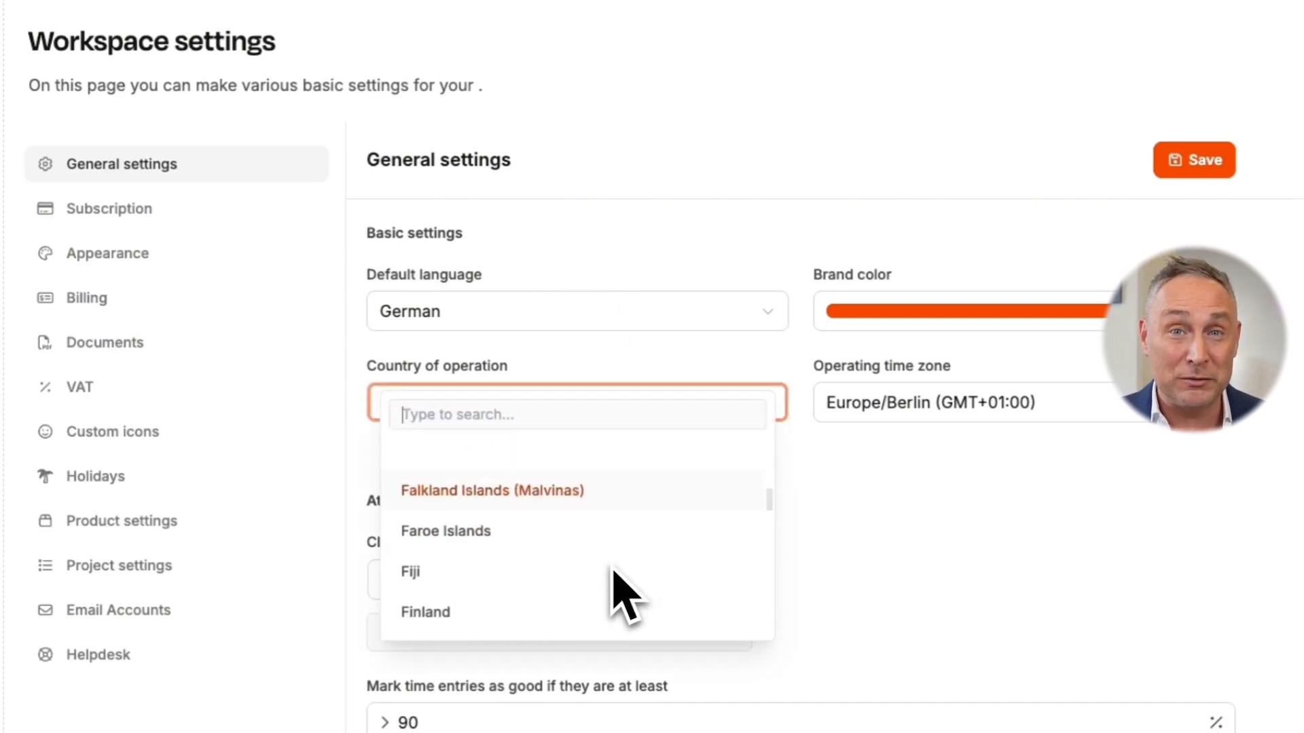
pyautogui.scroll(10, 613, 573)
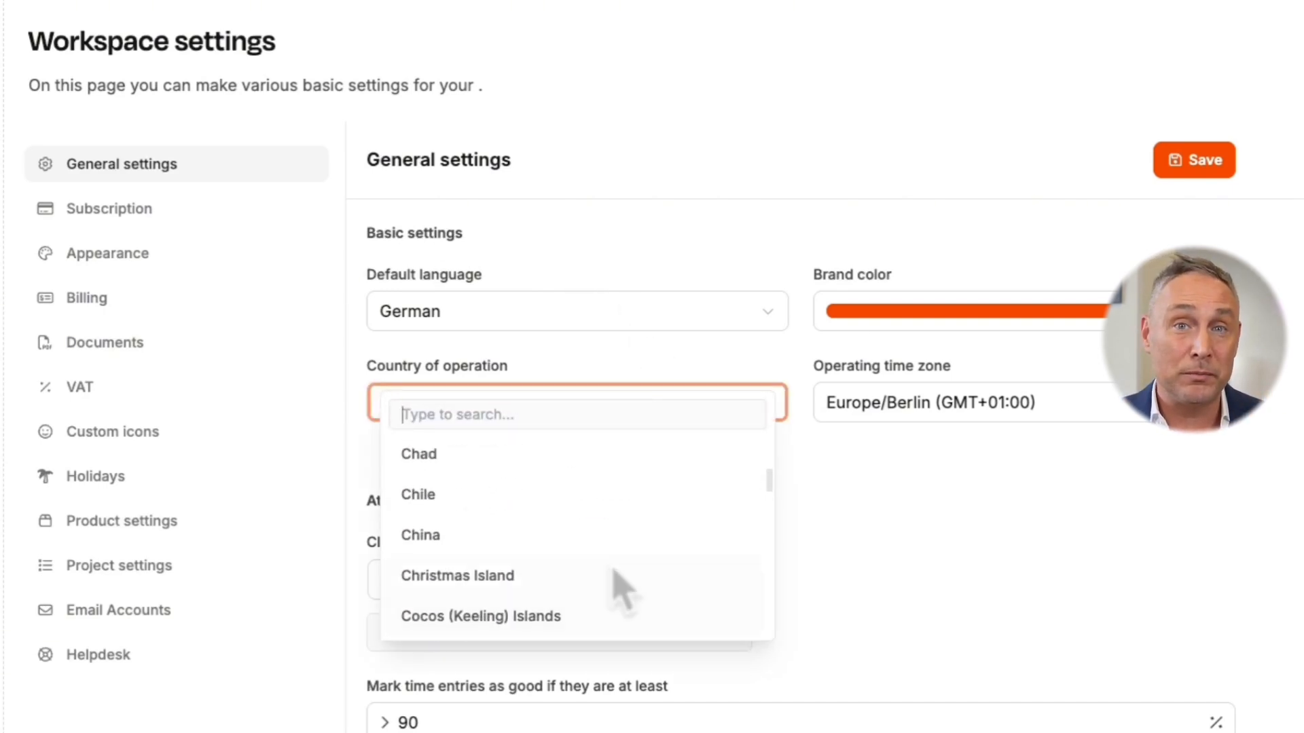
pyautogui.scroll(2, 618, 587)
pyautogui.click(818, 551)
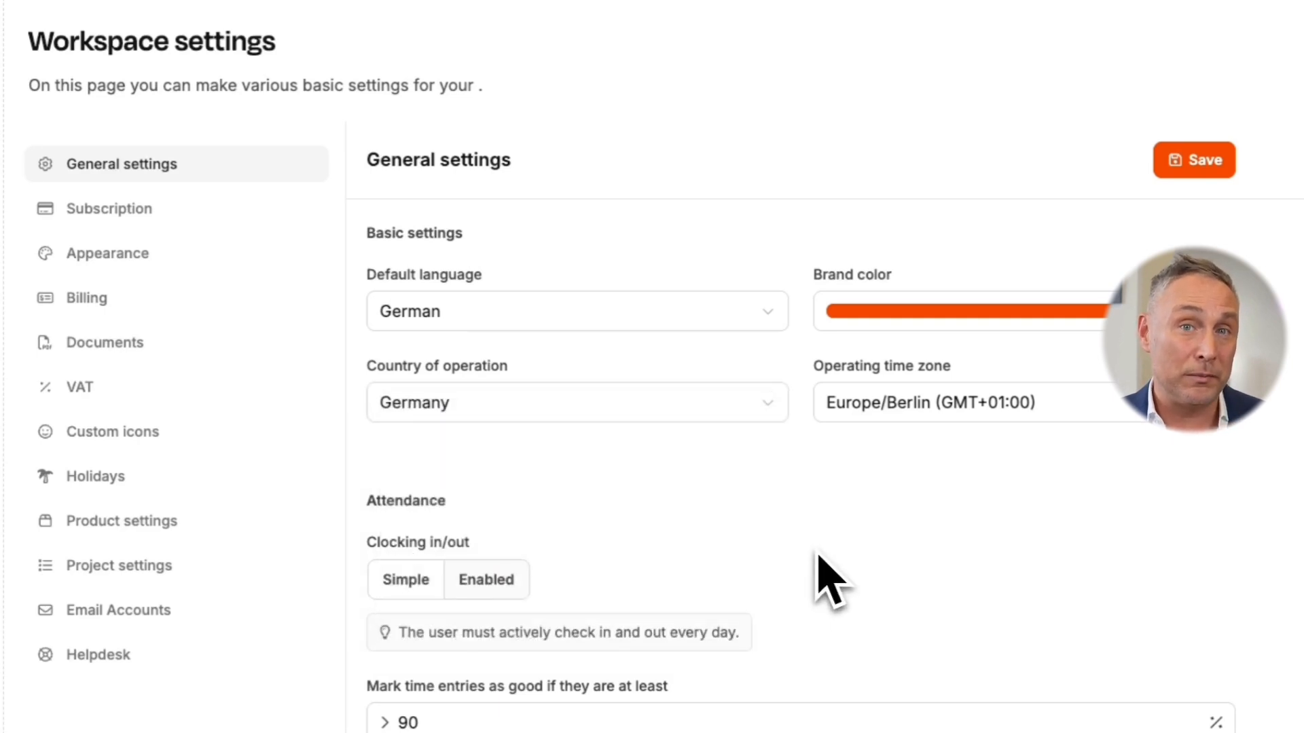
# Examine the operating time zone choices and the brand color picker without changing either.
pyautogui.click(969, 410)
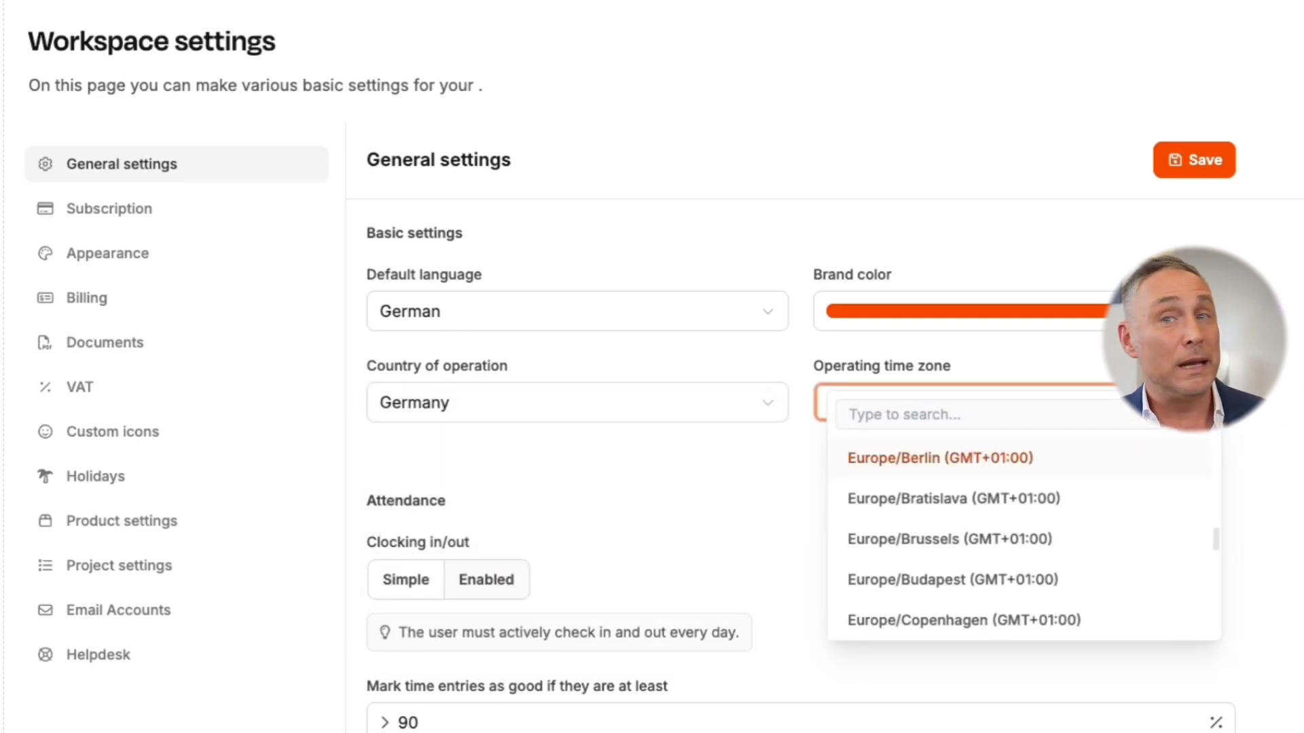
pyautogui.press('Escape')
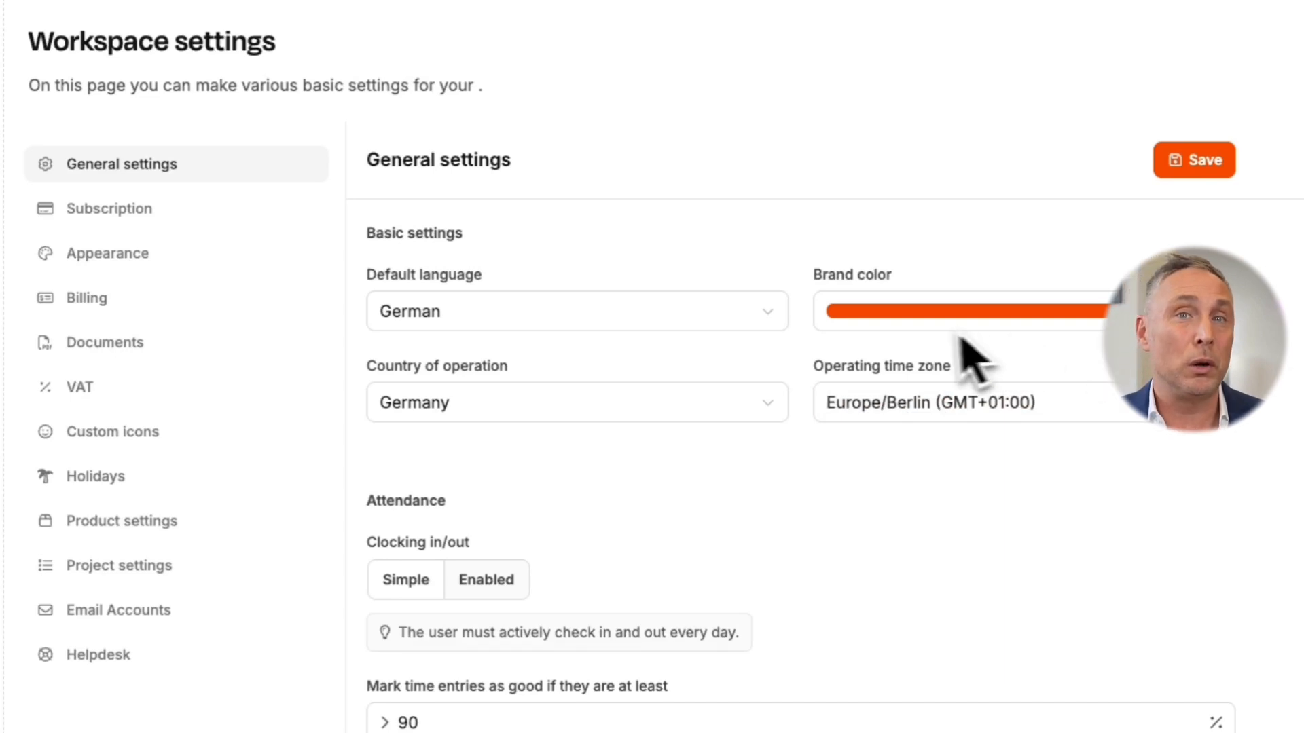
pyautogui.click(892, 314)
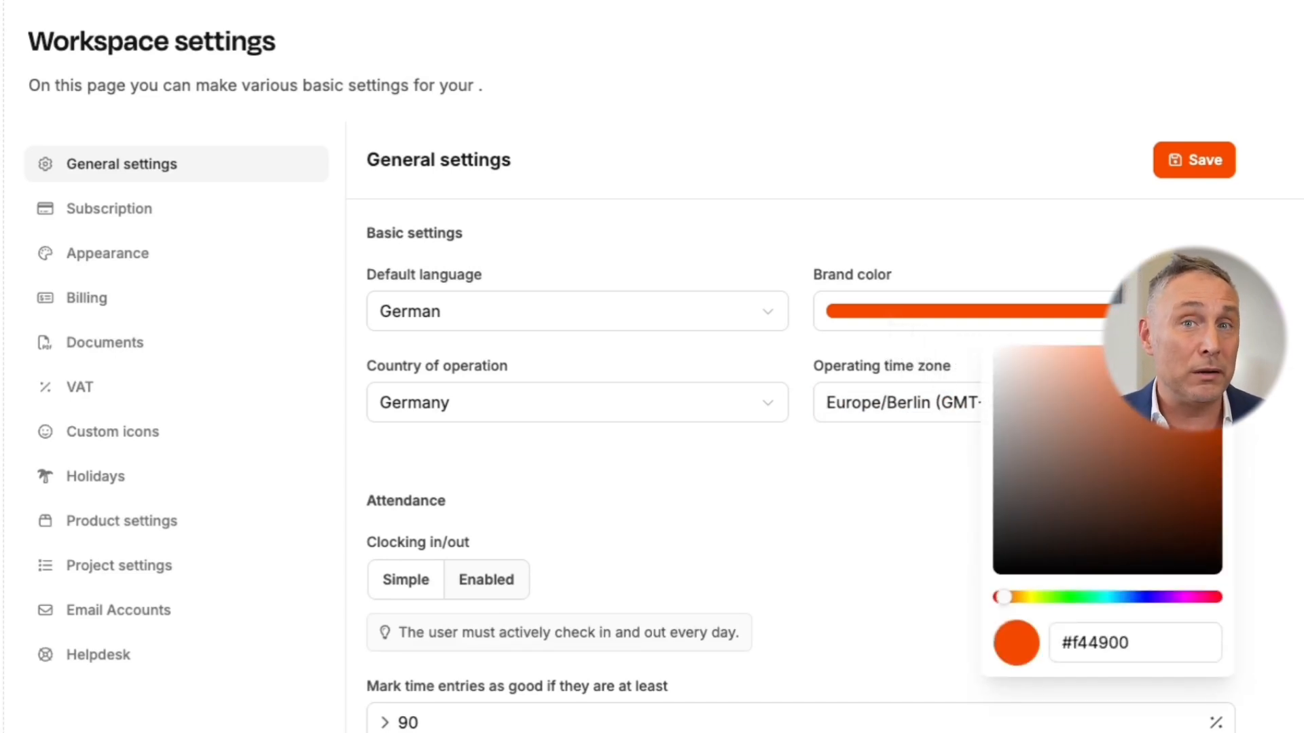
pyautogui.click(903, 240)
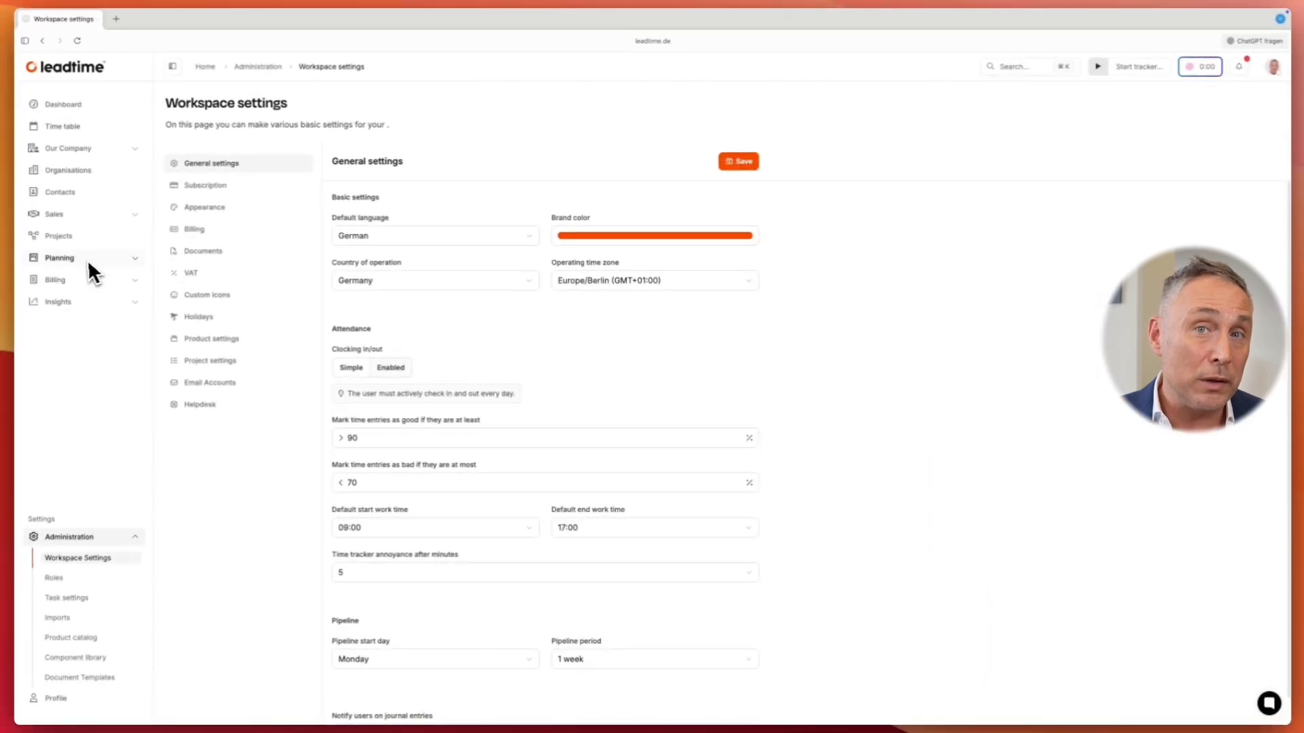
# Open the planning pipeline and examine the weekly task timeline.
pyautogui.click(82, 259)
pyautogui.click(57, 319)
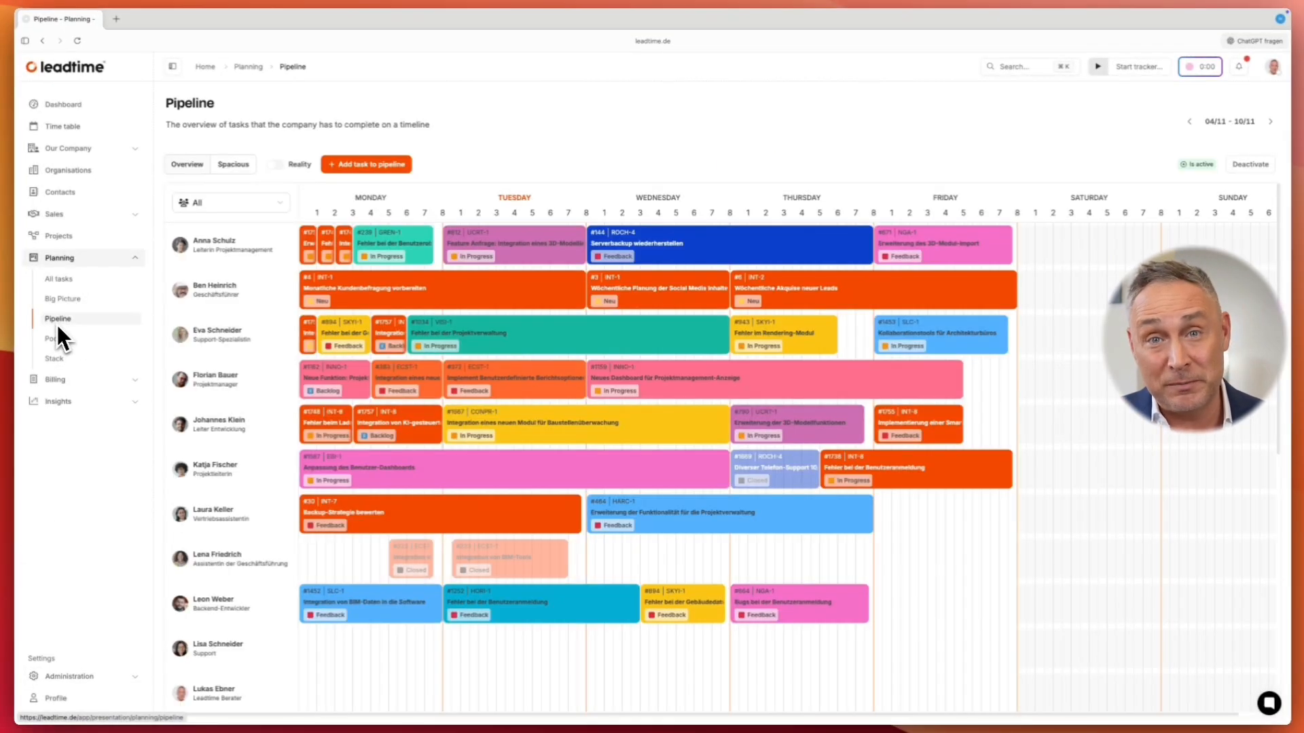
pyautogui.moveTo(433, 312)
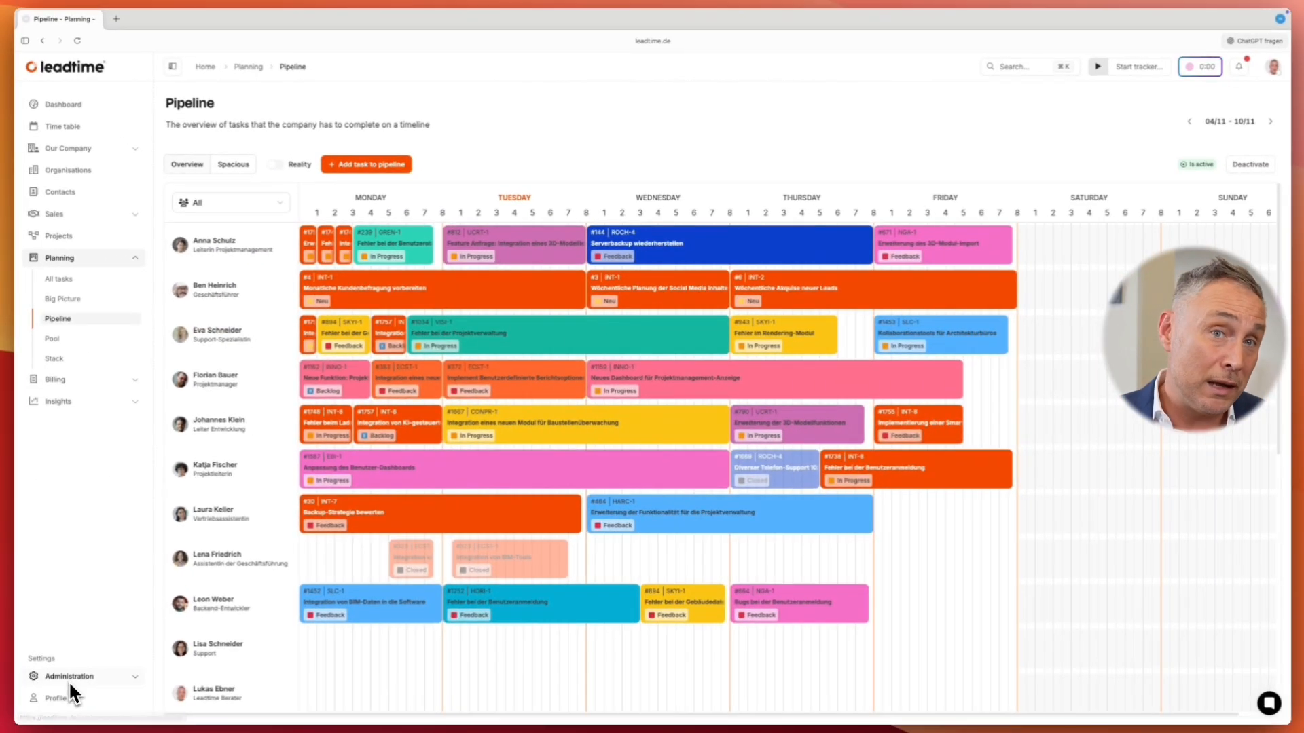
# Return to the general workspace settings and review the attendance, pipeline and journal notification options.
pyautogui.click(68, 679)
pyautogui.click(80, 557)
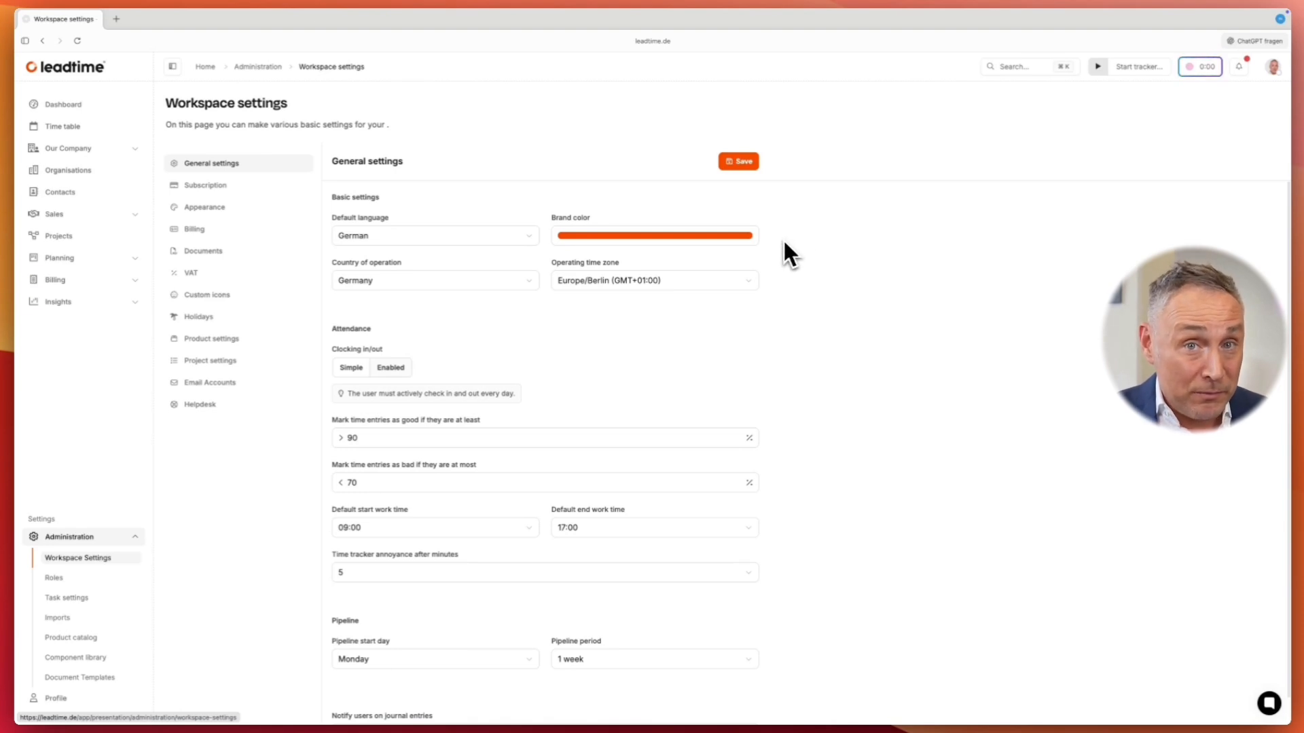
pyautogui.scroll(-1, 760, 394)
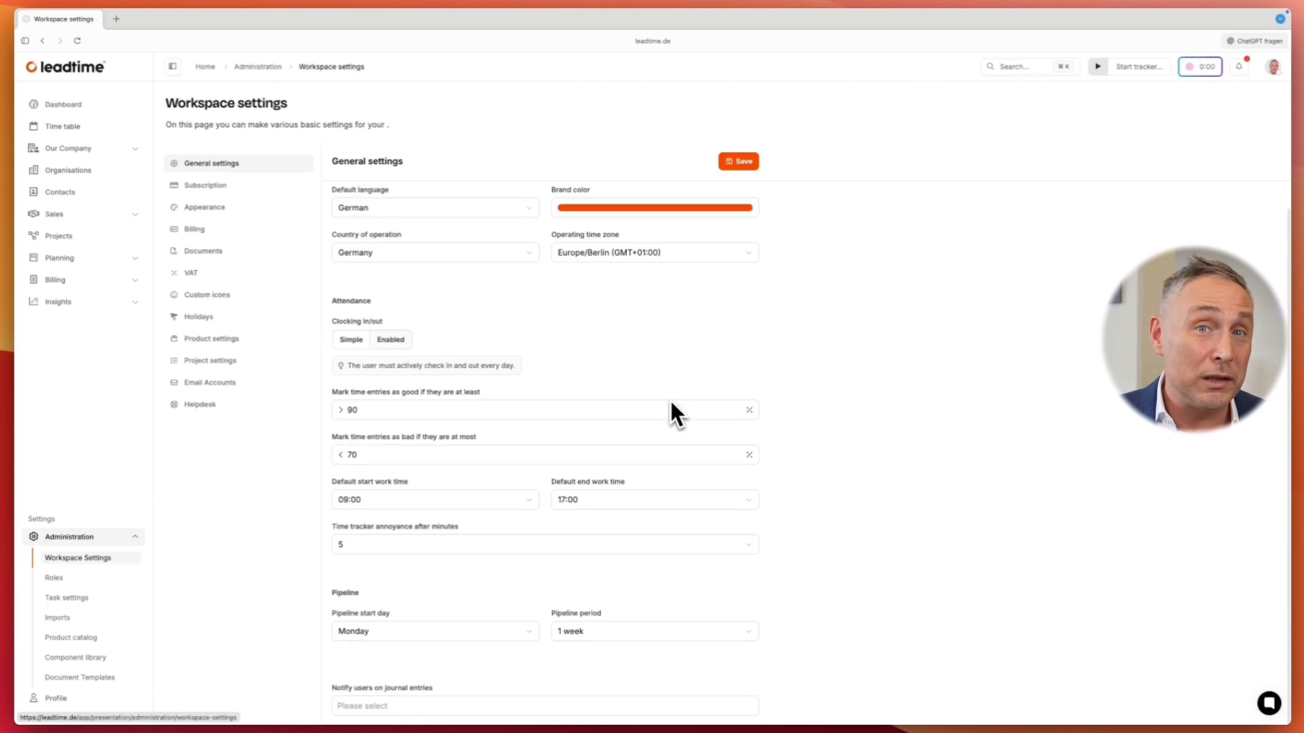
pyautogui.scroll(1, 669, 407)
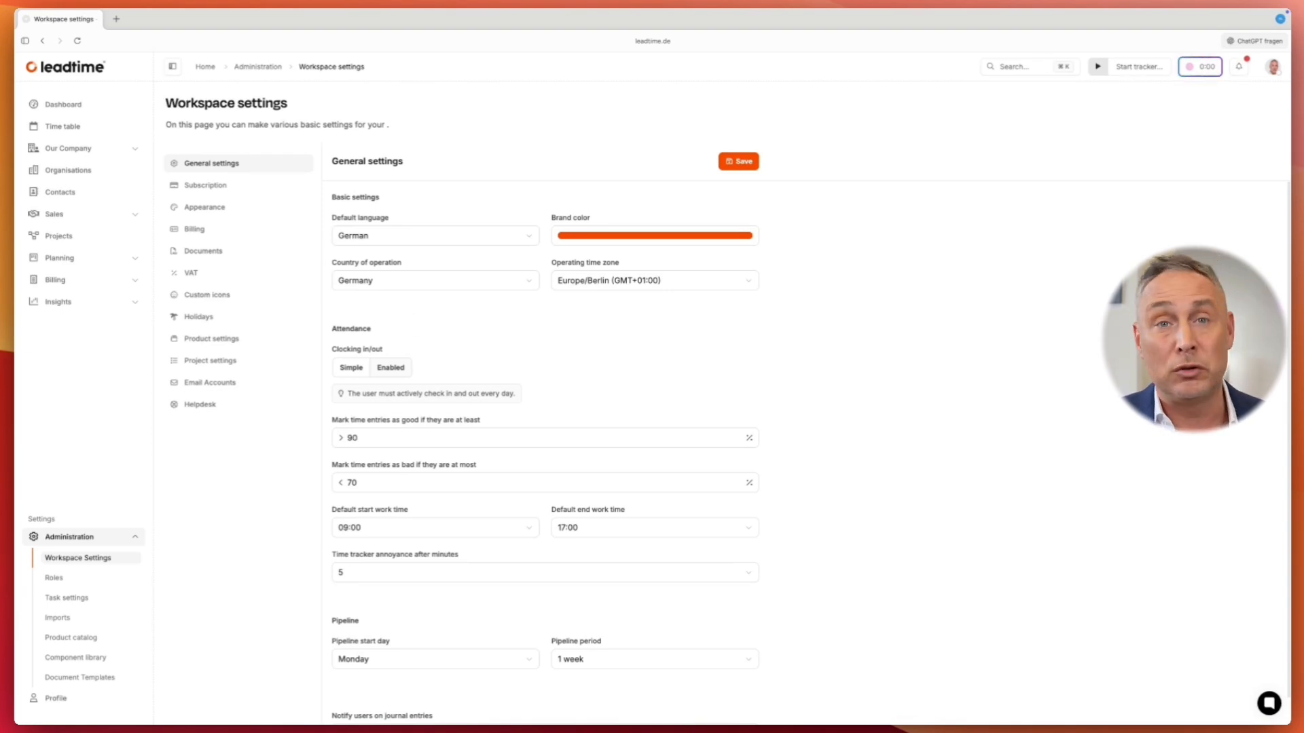
# In the appearance settings, try the Red, Yellow, Black and Violet workspace colors and choose Blue.
pyautogui.click(206, 205)
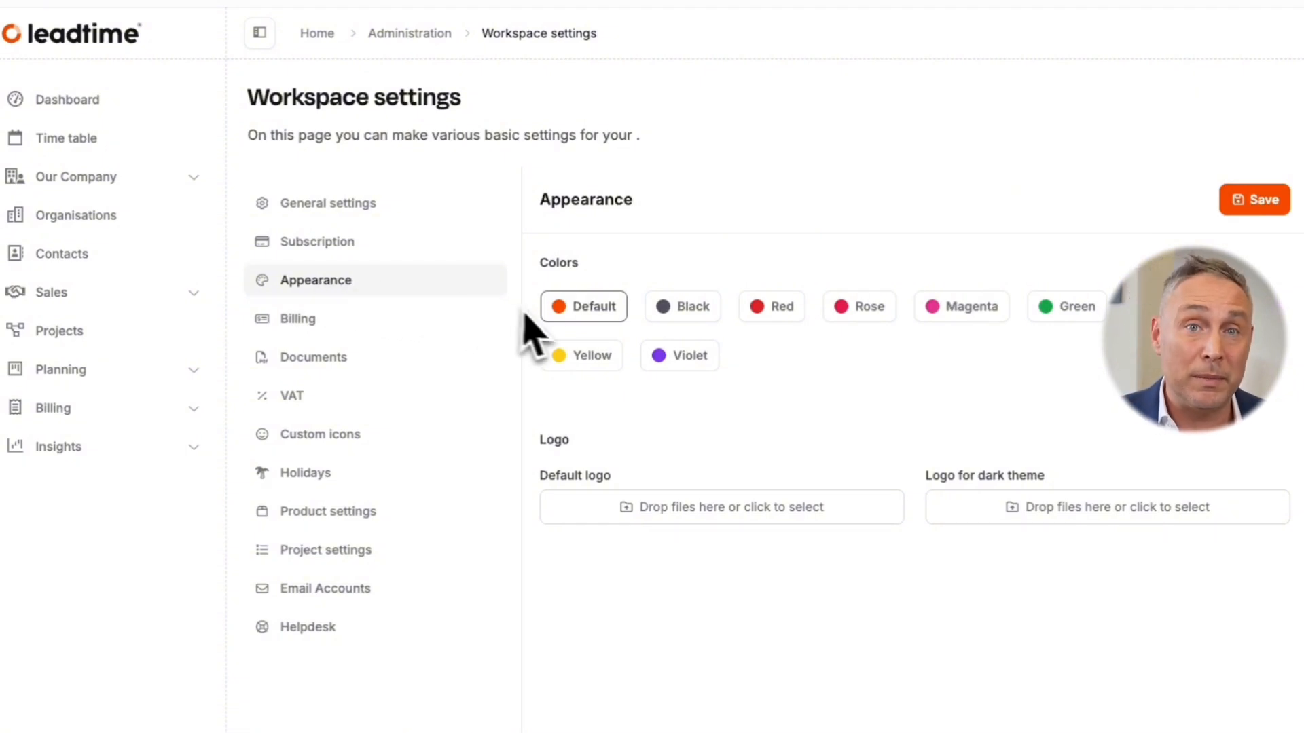
pyautogui.click(760, 318)
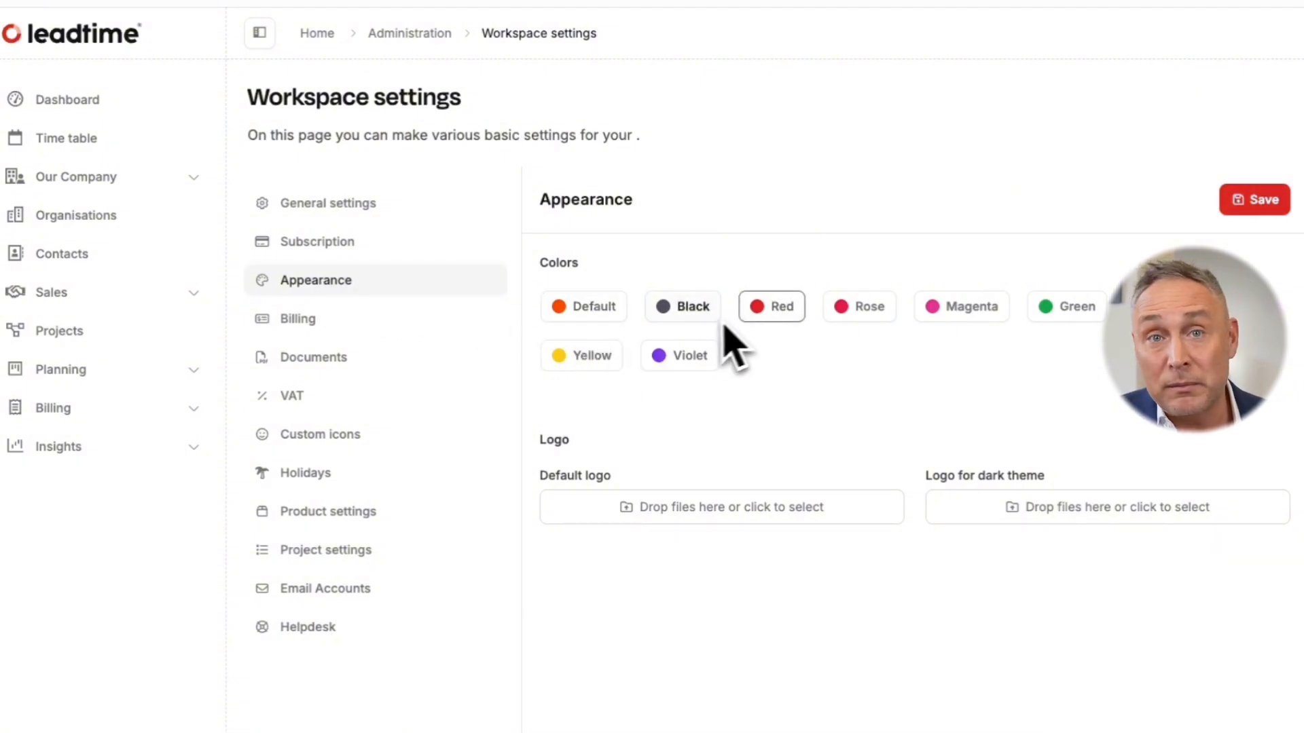
pyautogui.click(598, 364)
pyautogui.click(679, 314)
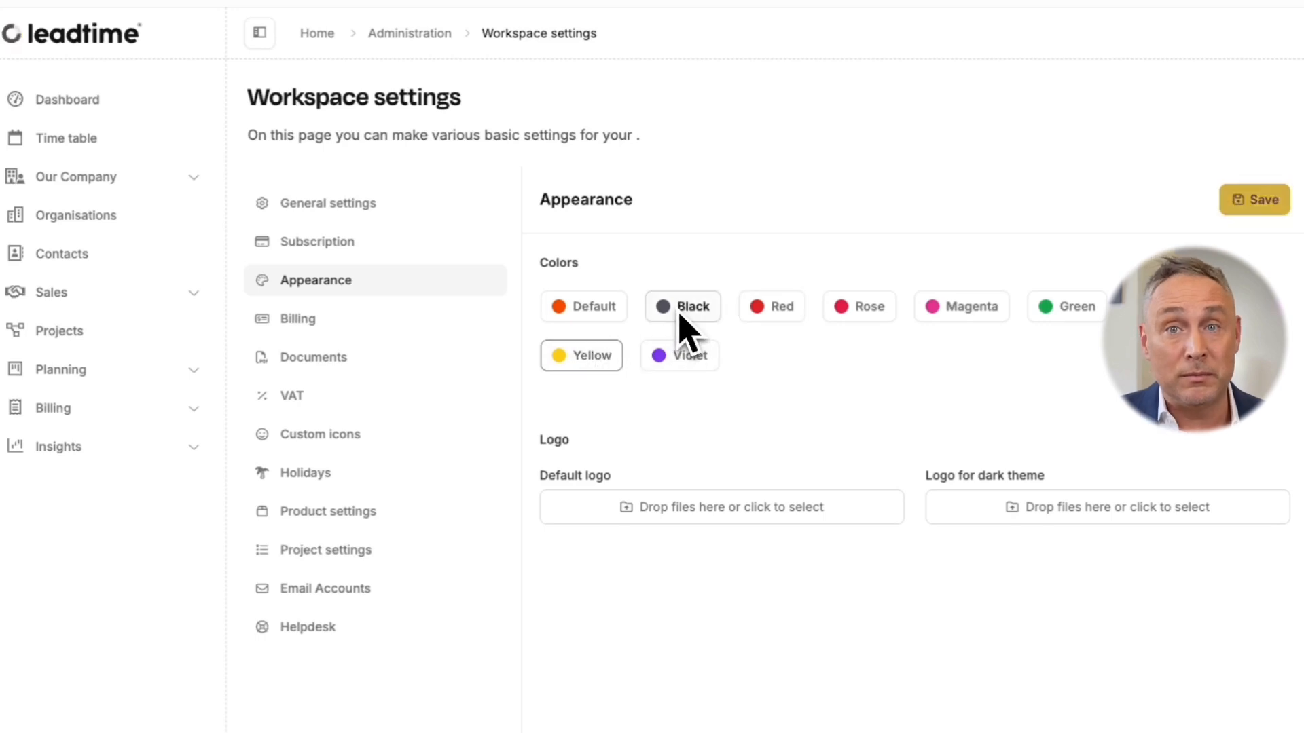
pyautogui.click(695, 359)
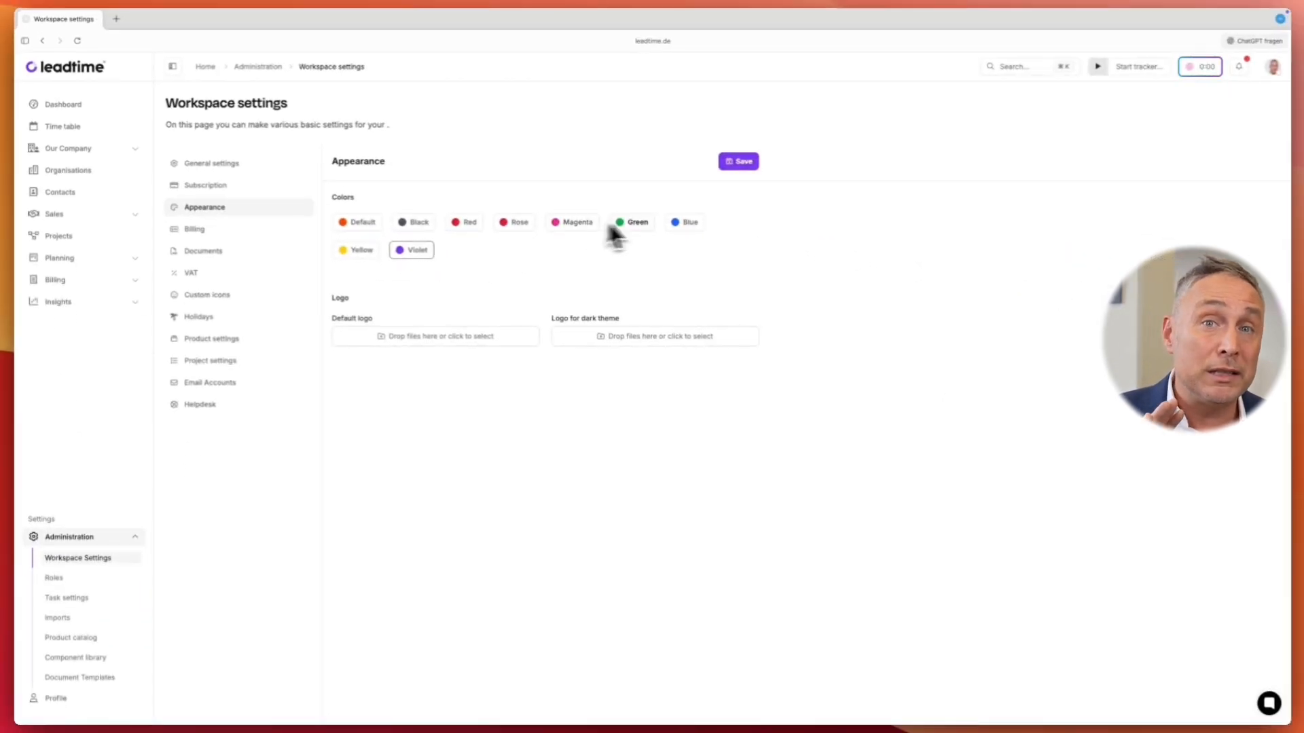
pyautogui.click(675, 224)
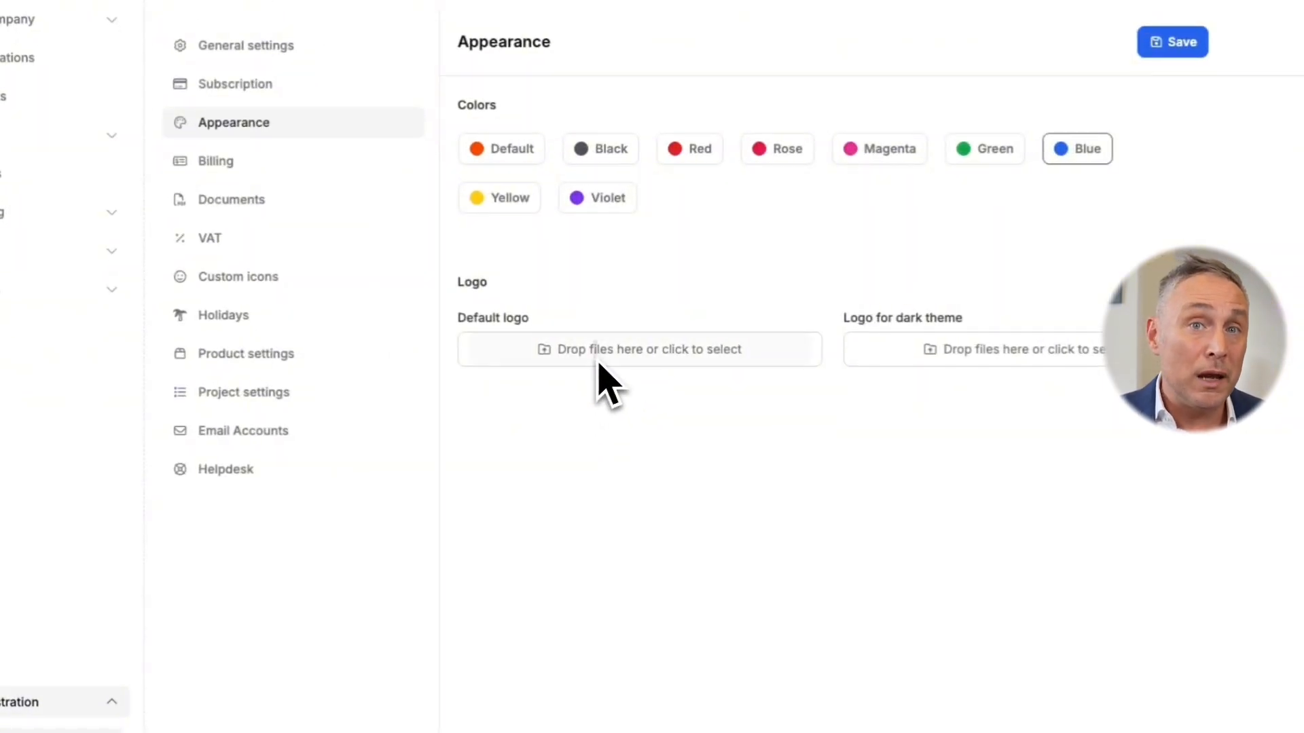
# Upload Logo_Bright.png from the Logos folder on the desktop as the default logo.
pyautogui.click(611, 358)
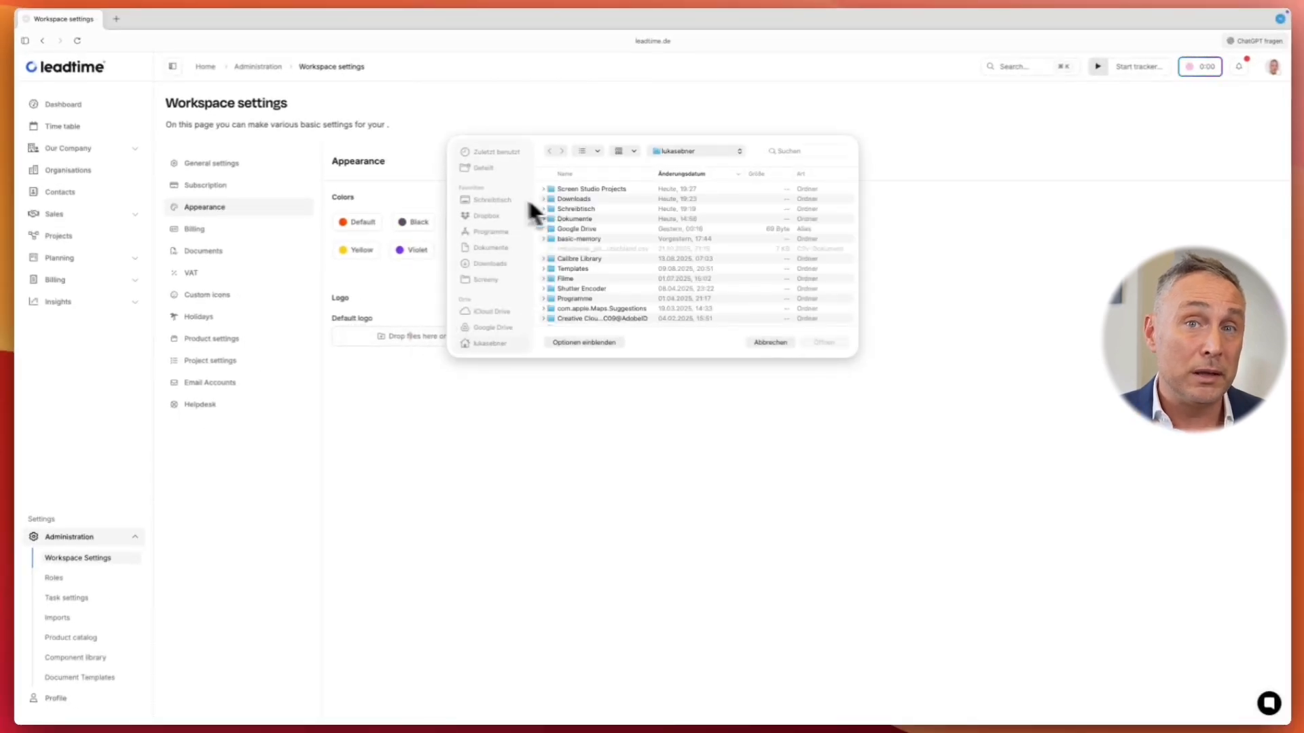
pyautogui.click(502, 201)
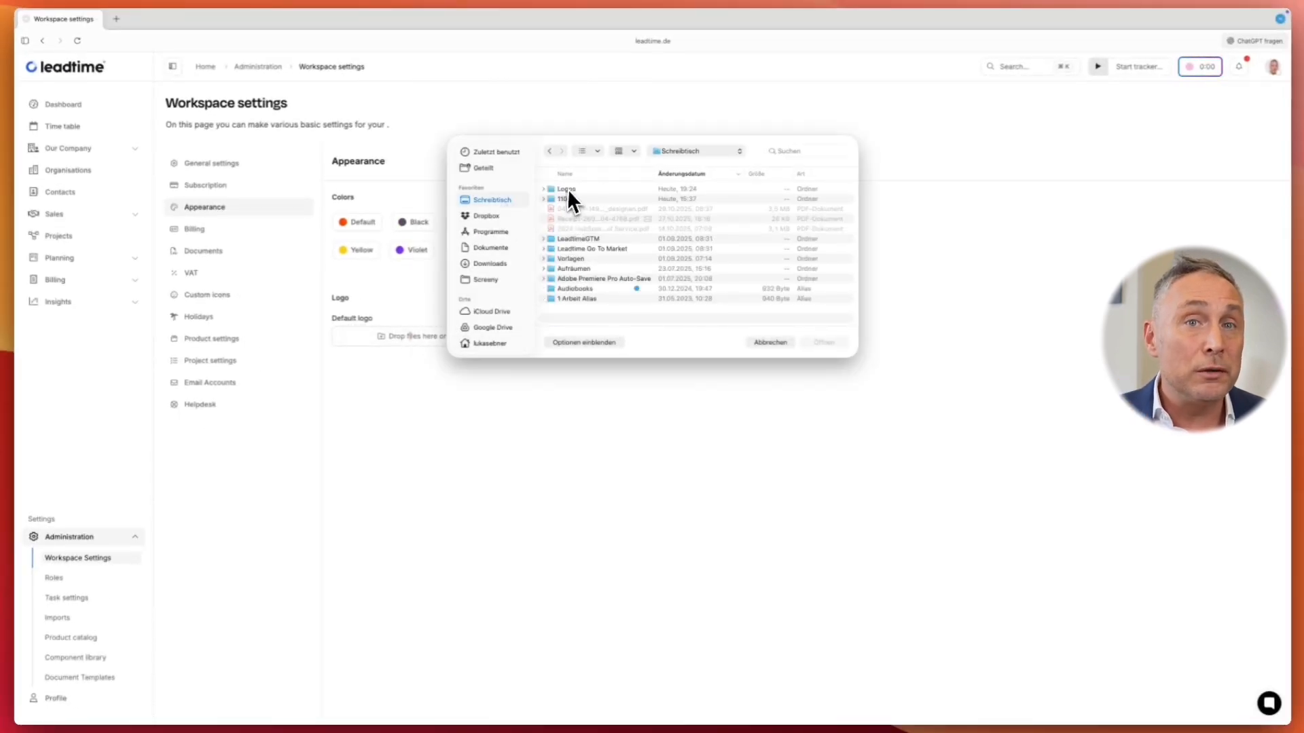
pyautogui.doubleClick(566, 189)
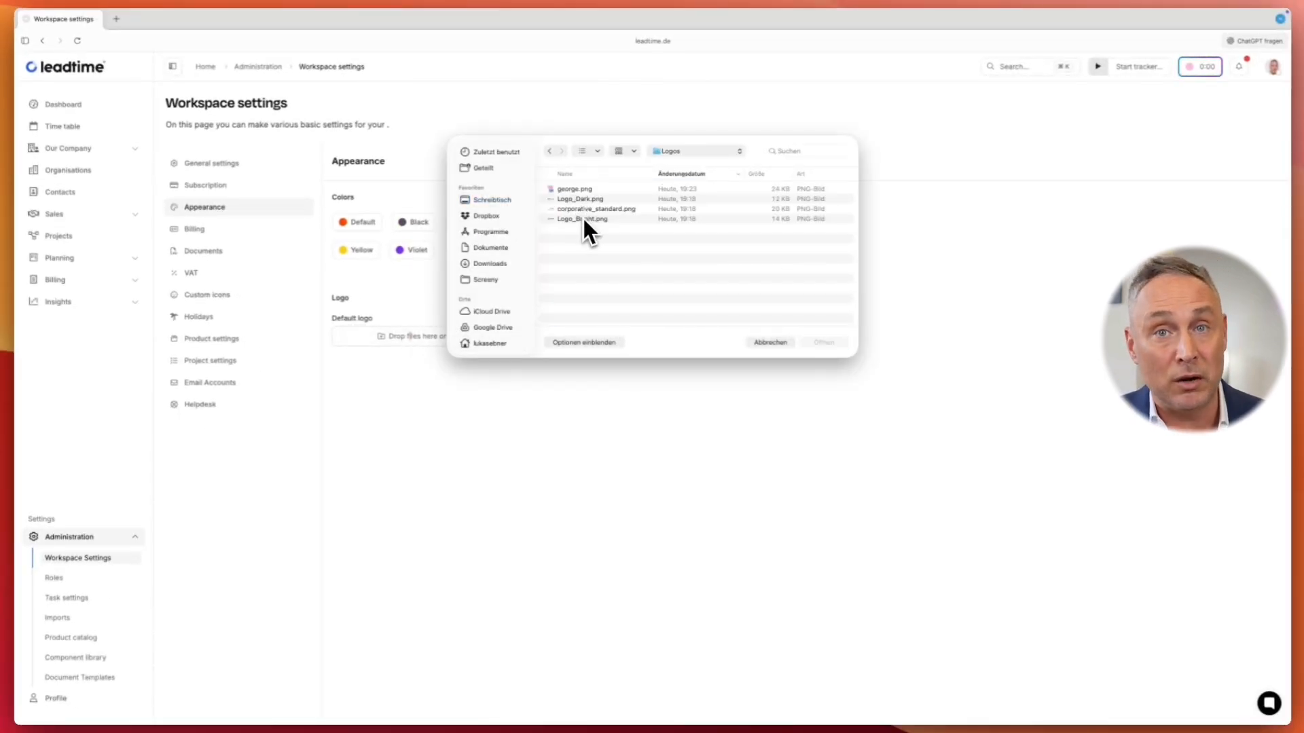
pyautogui.click(582, 218)
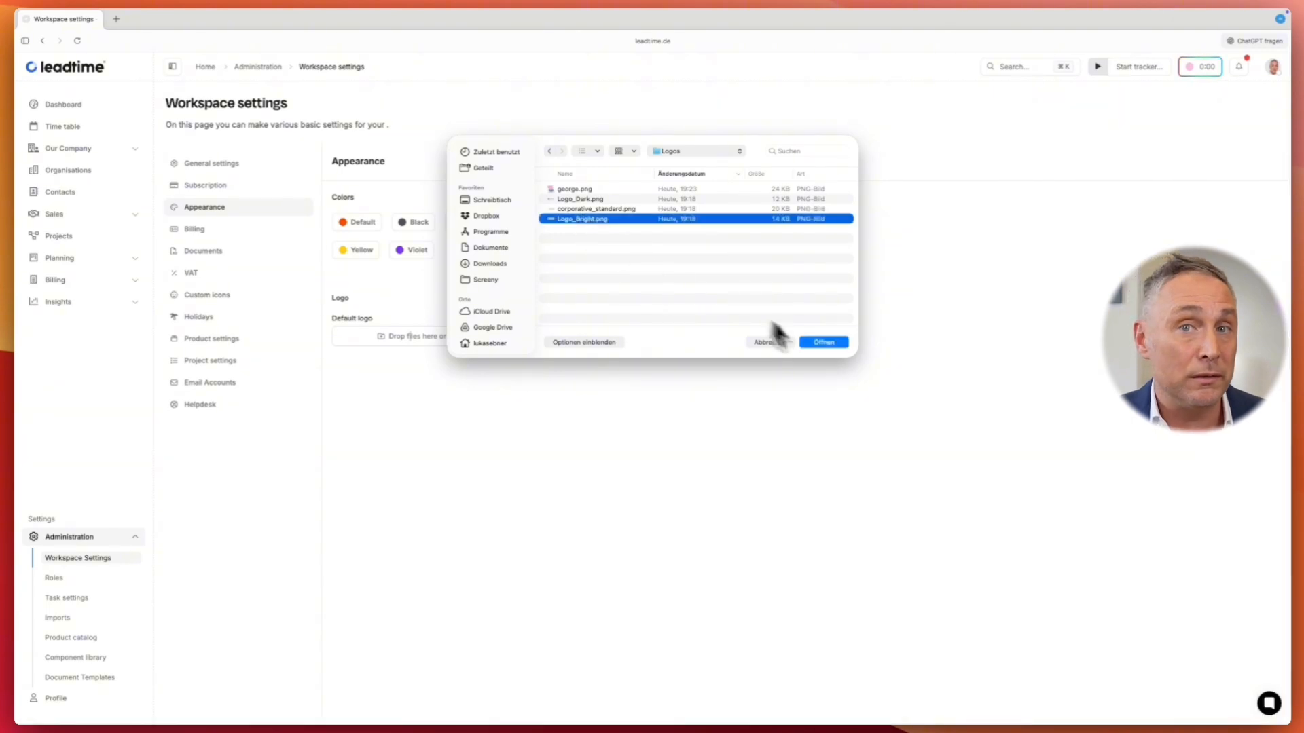
pyautogui.click(823, 343)
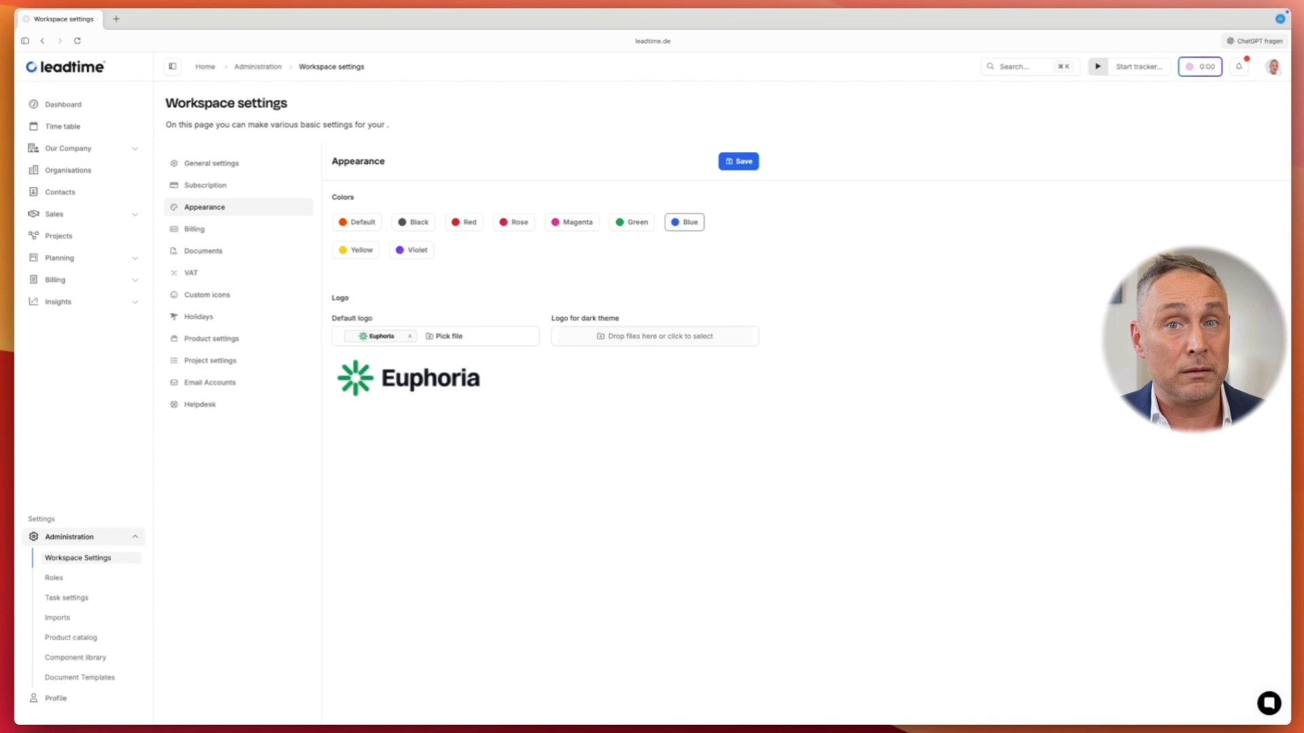
# Upload Logo_Dark.png as the logo for the dark theme.
pyautogui.click(640, 335)
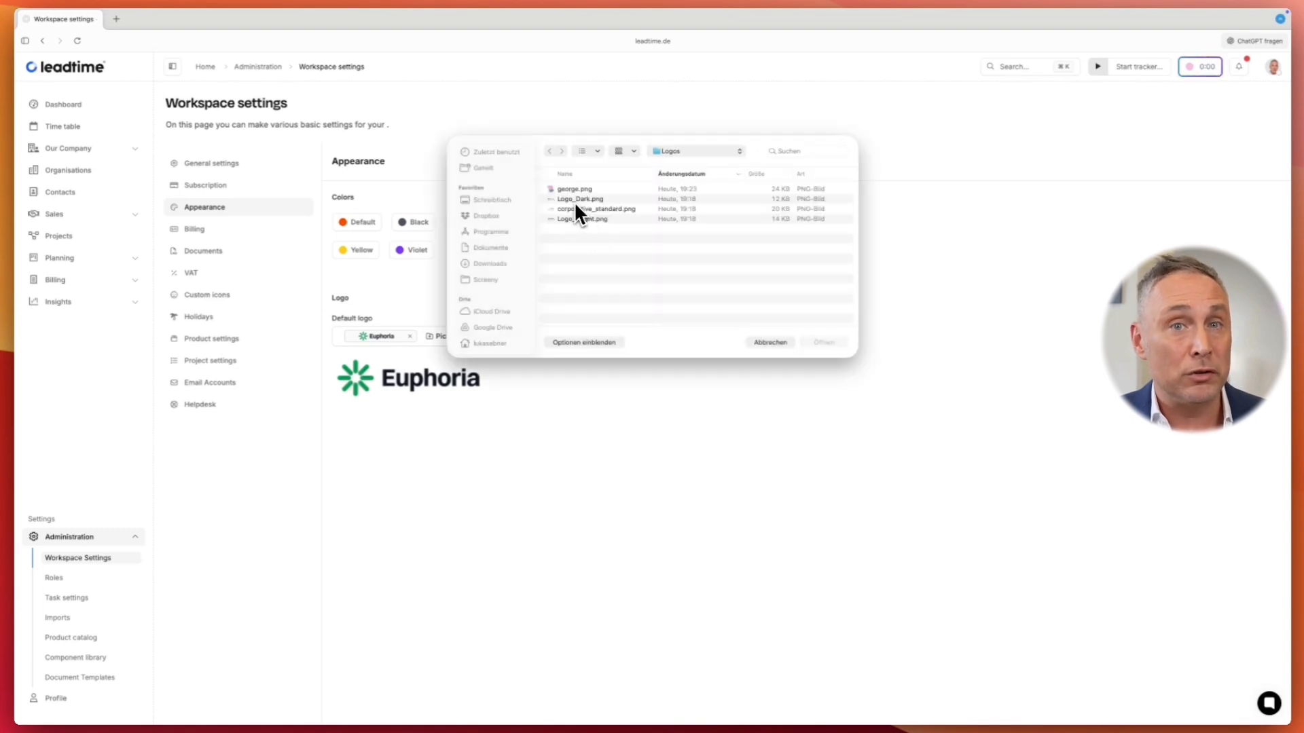
pyautogui.click(576, 200)
pyautogui.click(823, 343)
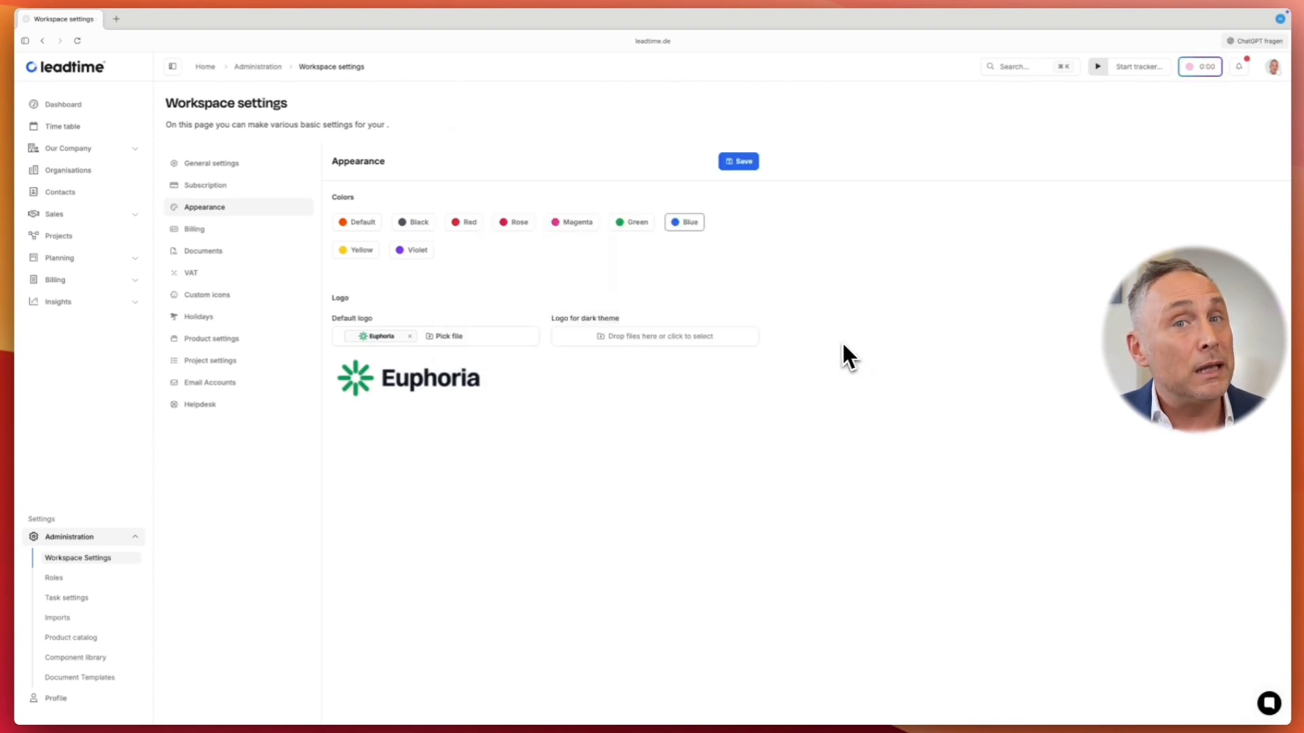
# Set the workspace color to Green and save the appearance settings.
pyautogui.click(643, 222)
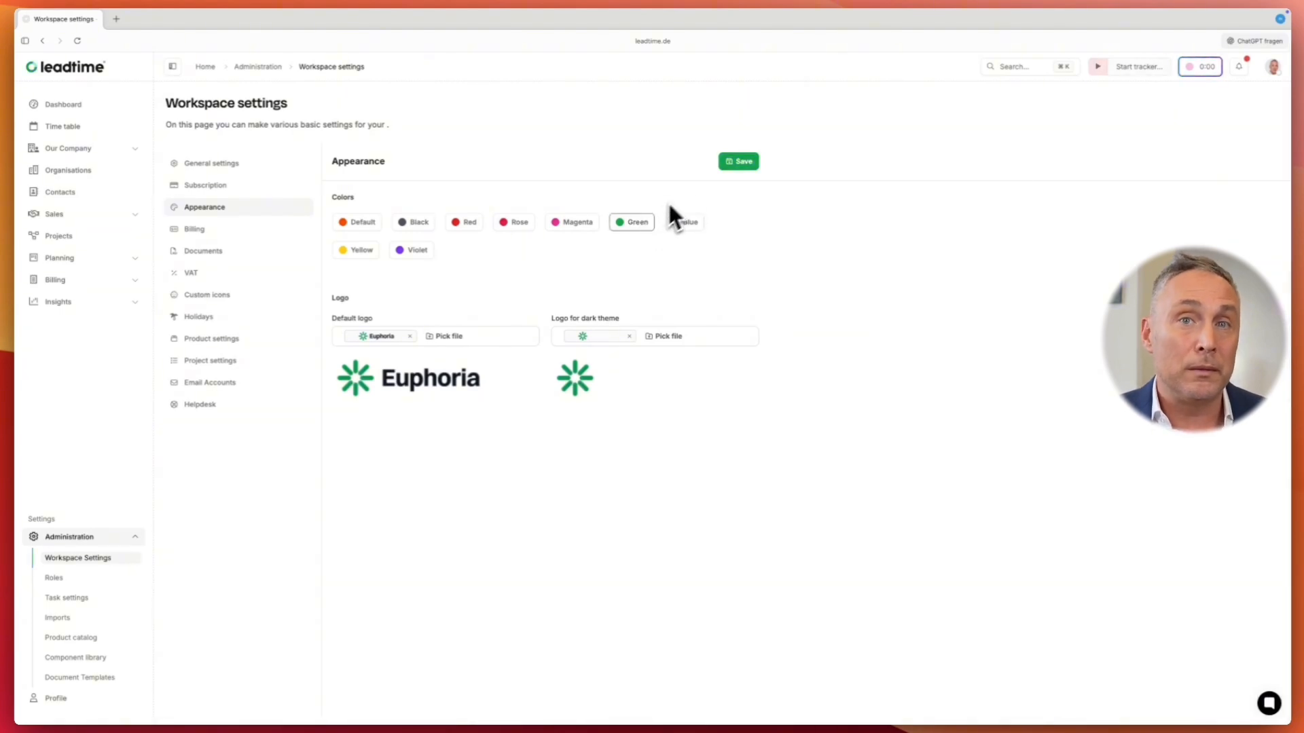
pyautogui.click(733, 163)
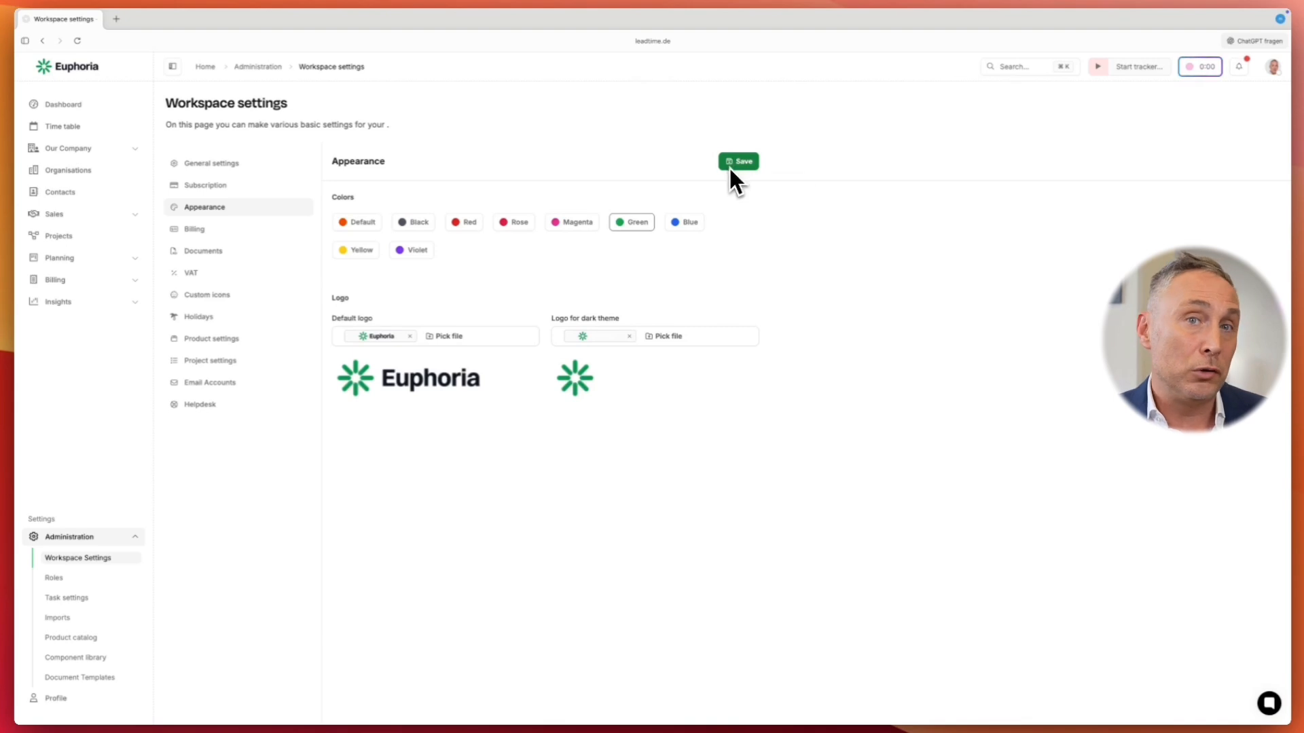
# In the workspace's document settings, set the document font to Oswald.
pyautogui.click(212, 254)
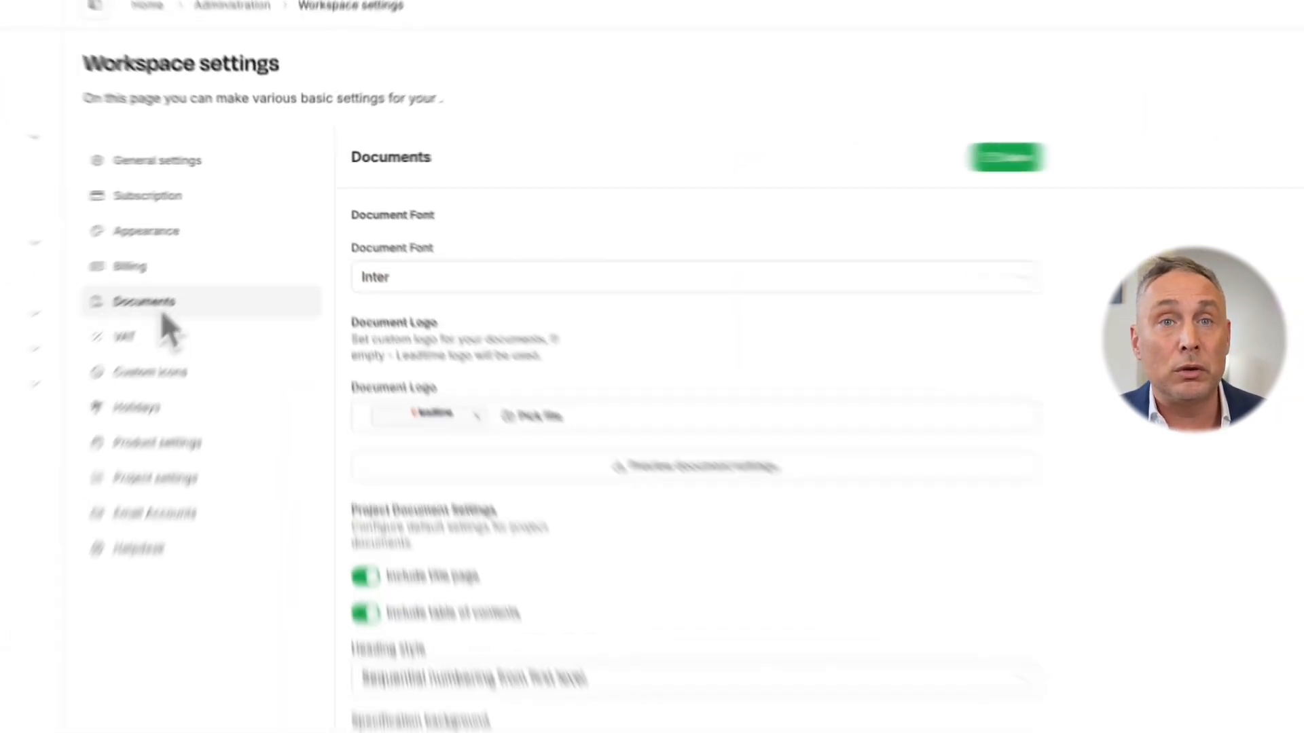
pyautogui.click(567, 315)
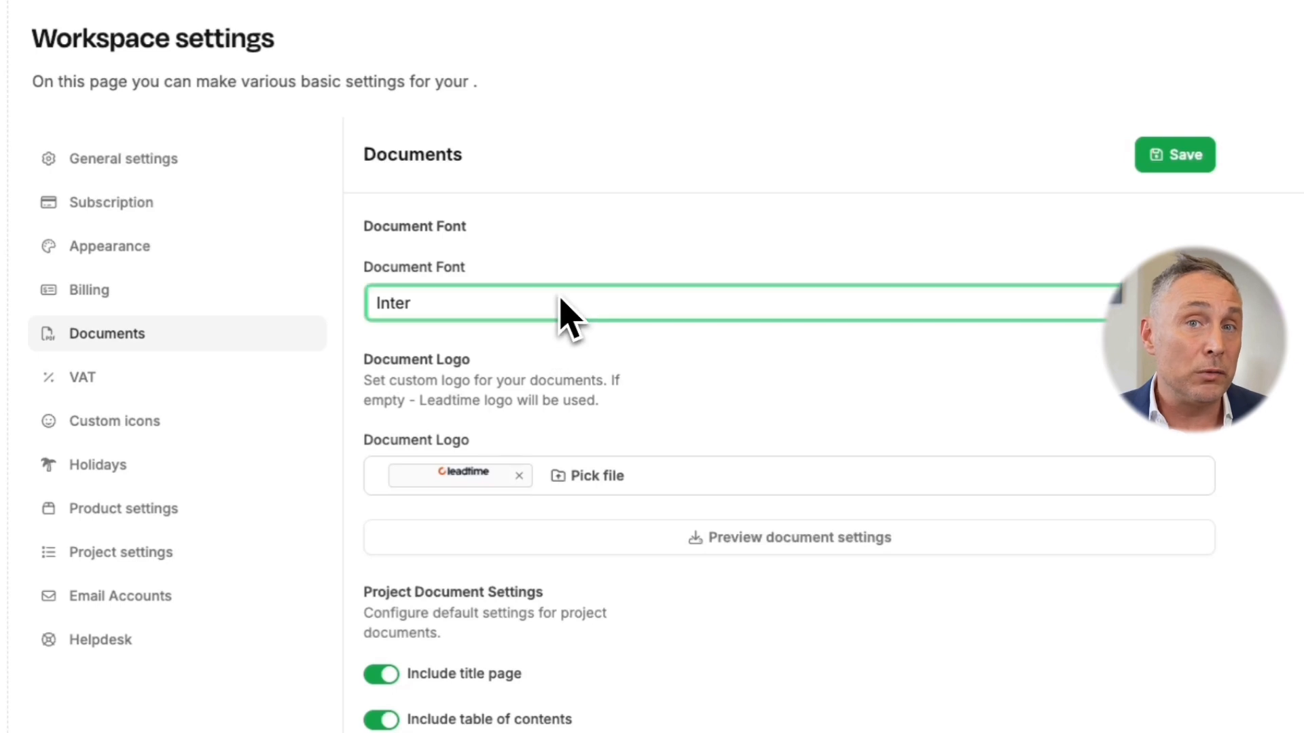
pyautogui.scroll(-3, 527, 396)
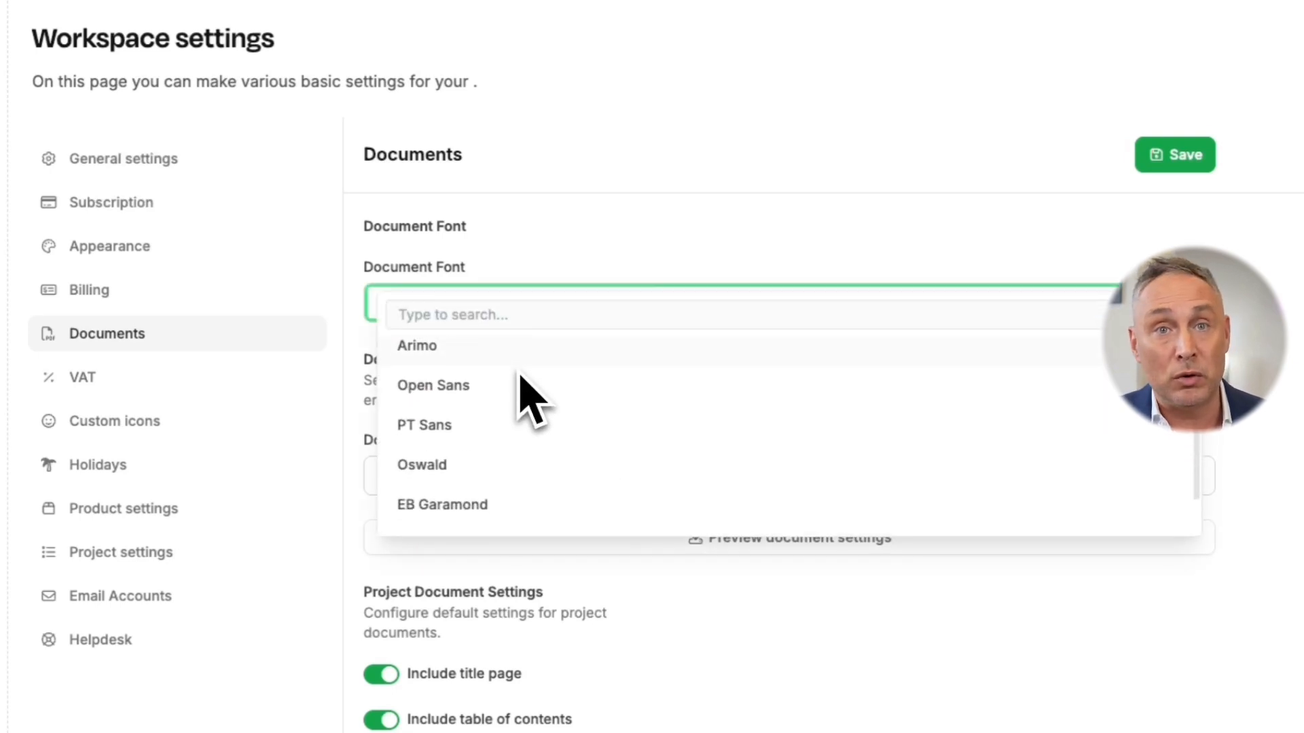
pyautogui.click(501, 464)
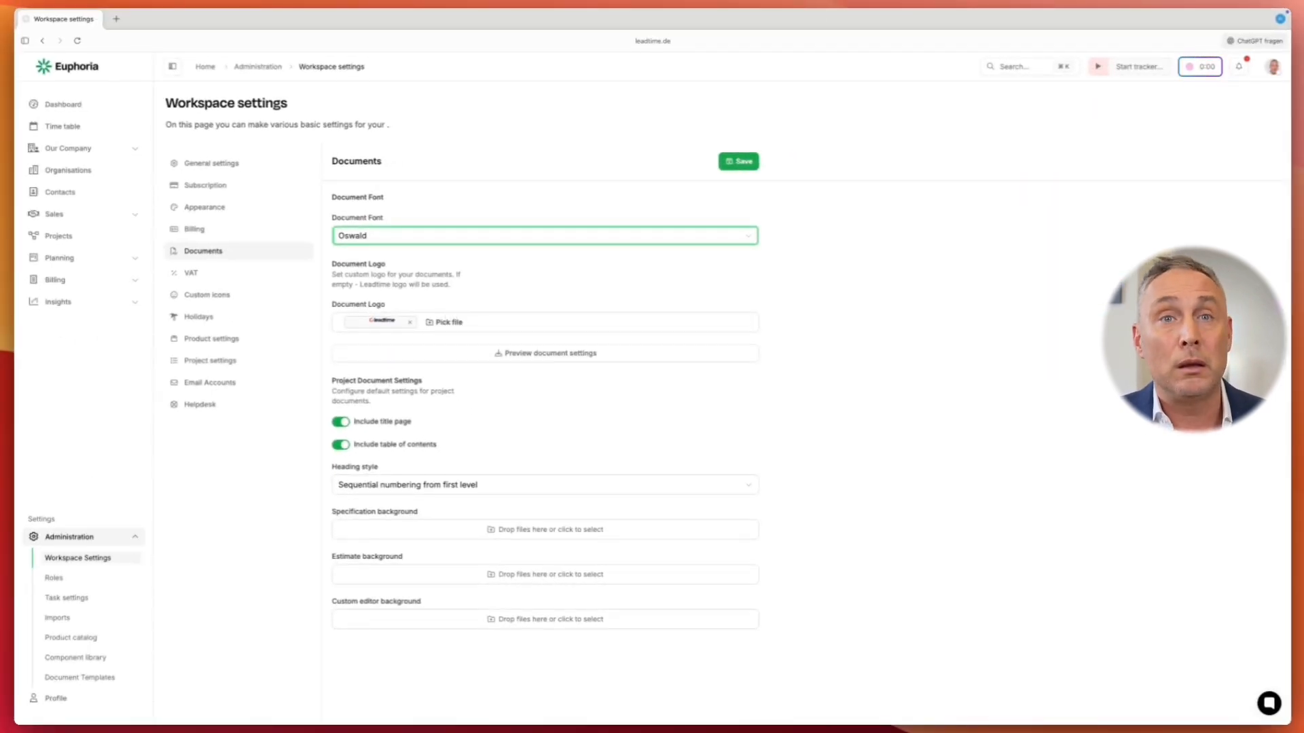
# Upload corporative_standard.png from the Logos folder as the document logo.
pyautogui.click(461, 311)
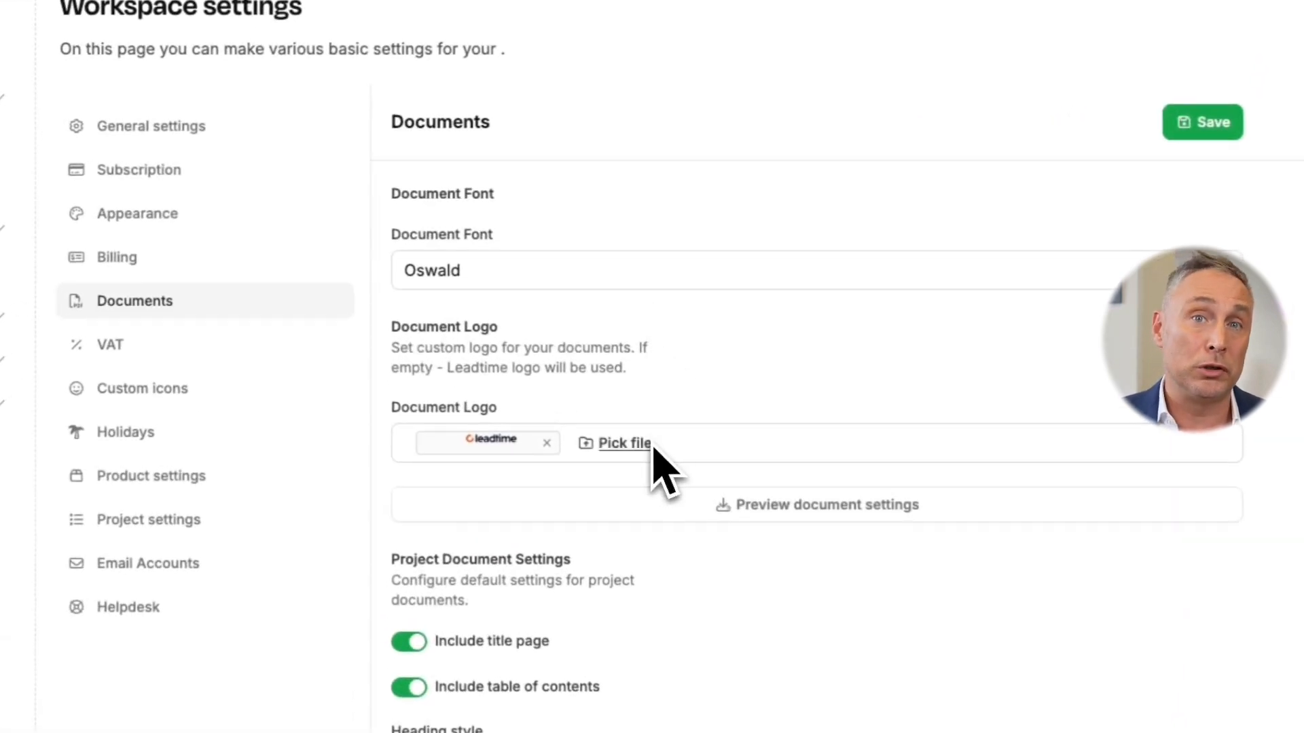
pyautogui.click(654, 448)
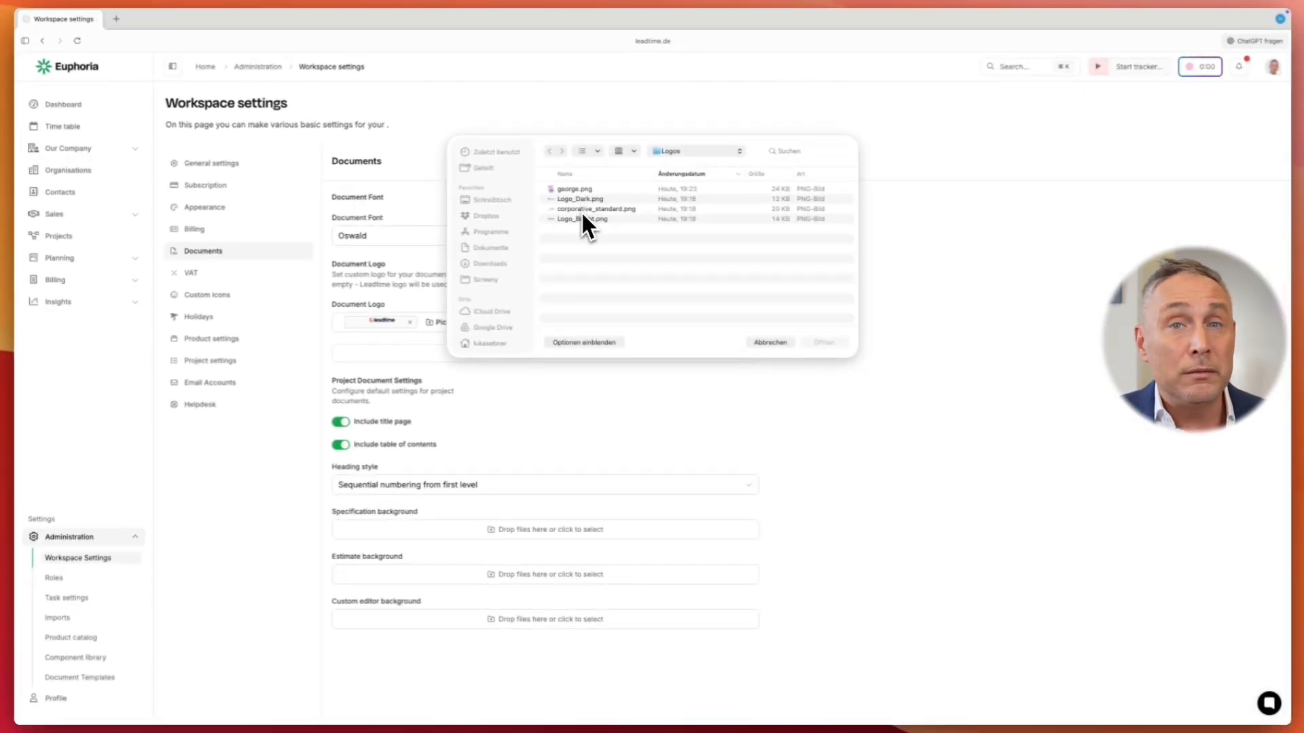
pyautogui.click(584, 211)
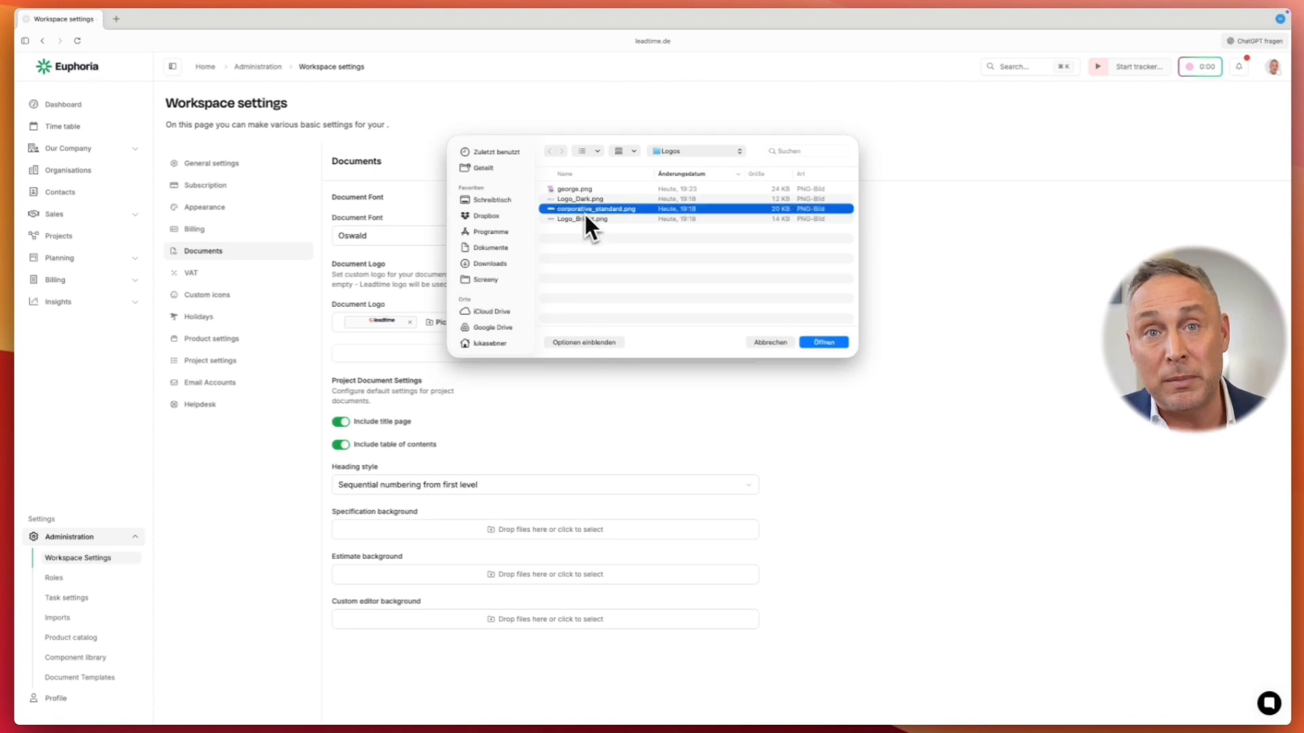
pyautogui.click(814, 341)
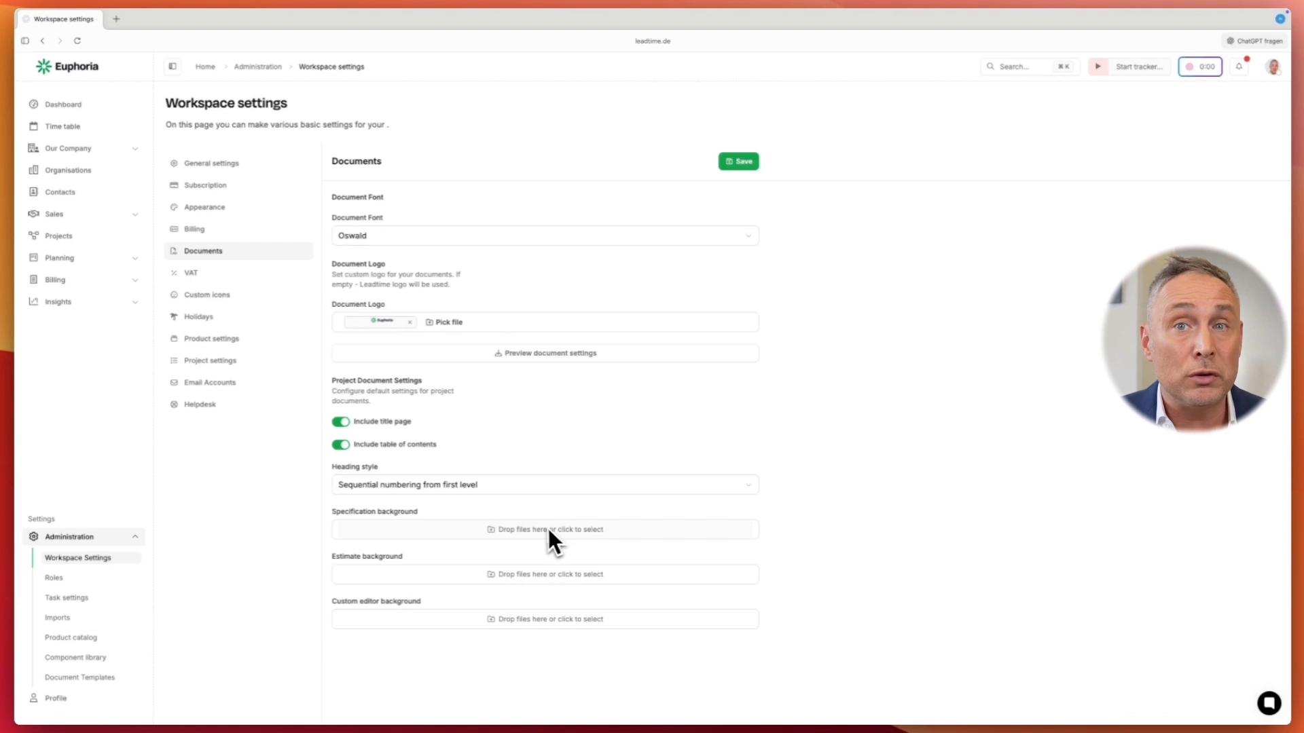
# Review the available heading styles for project documents and close the selection without picking one.
pyautogui.click(613, 483)
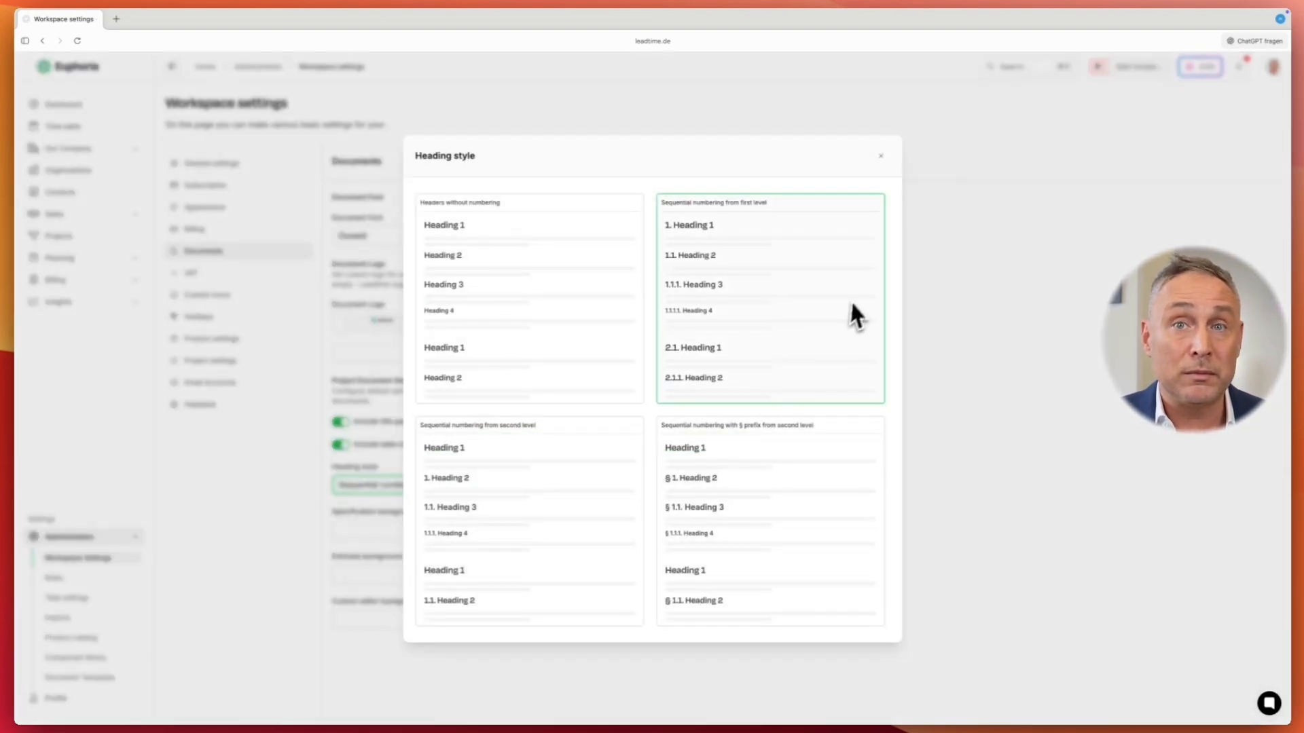
pyautogui.click(881, 156)
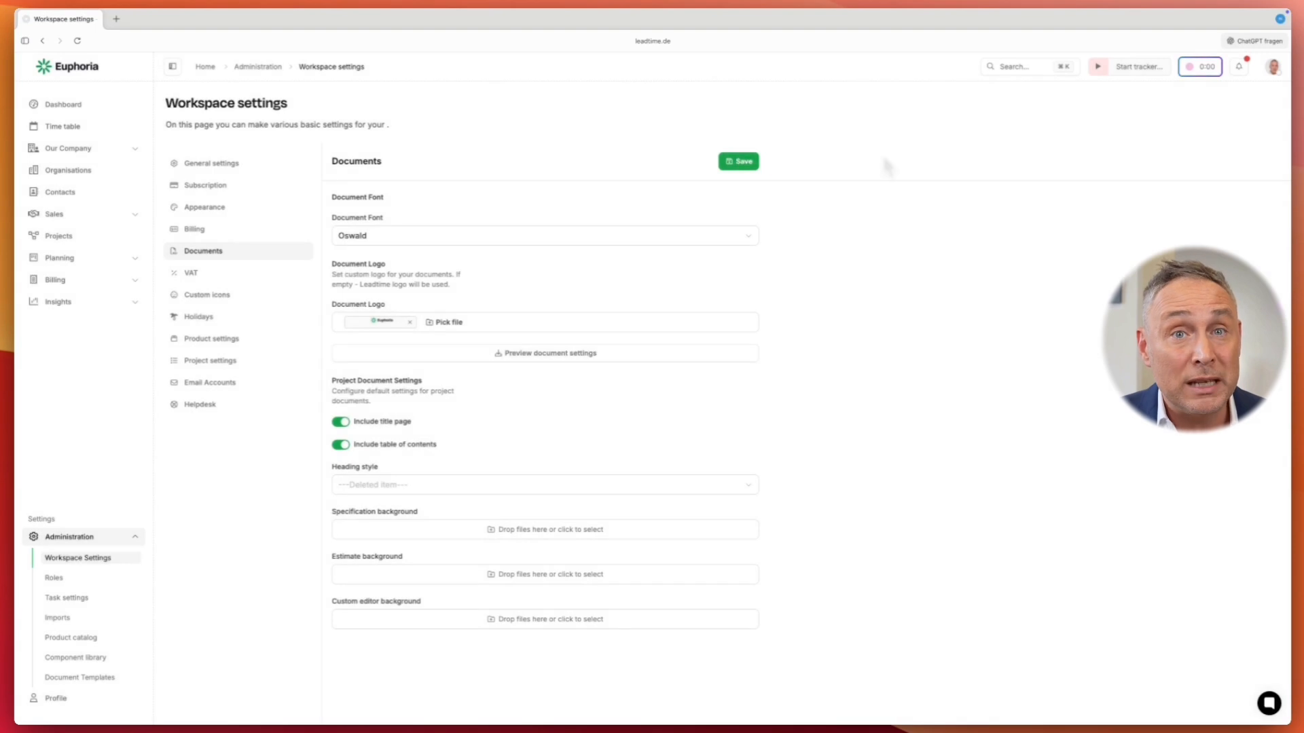
# In the VAT settings, plan a VAT change to 20 % effective from 01.01.2026.
pyautogui.click(188, 275)
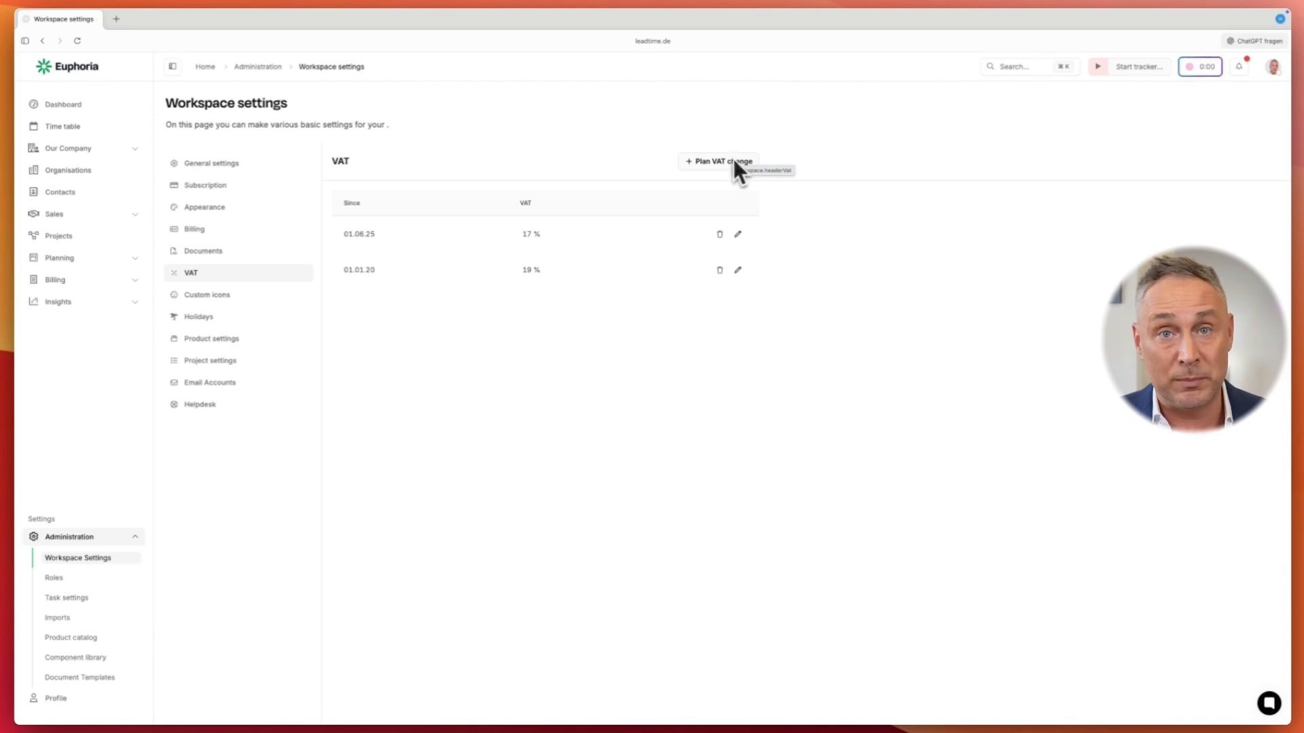
pyautogui.click(720, 162)
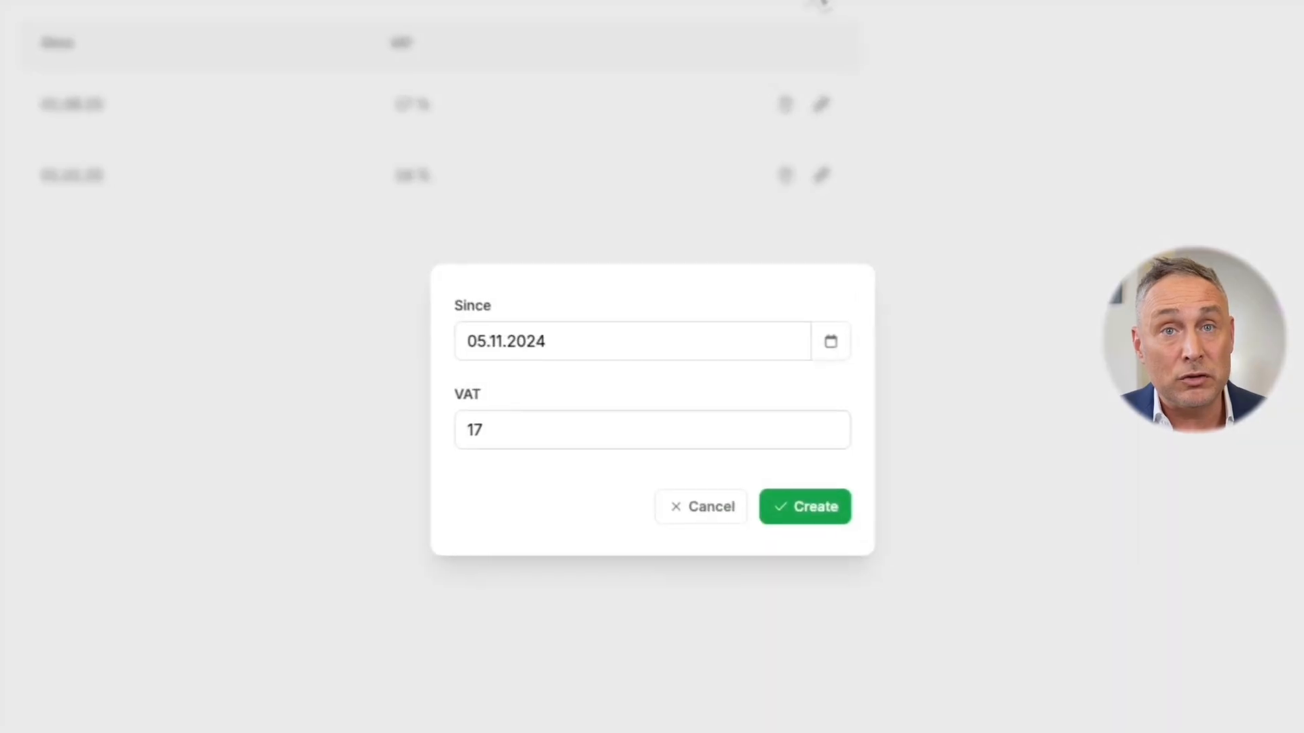
pyautogui.moveTo(634, 349); pyautogui.dragTo(398, 378)
pyautogui.write('01.01.')
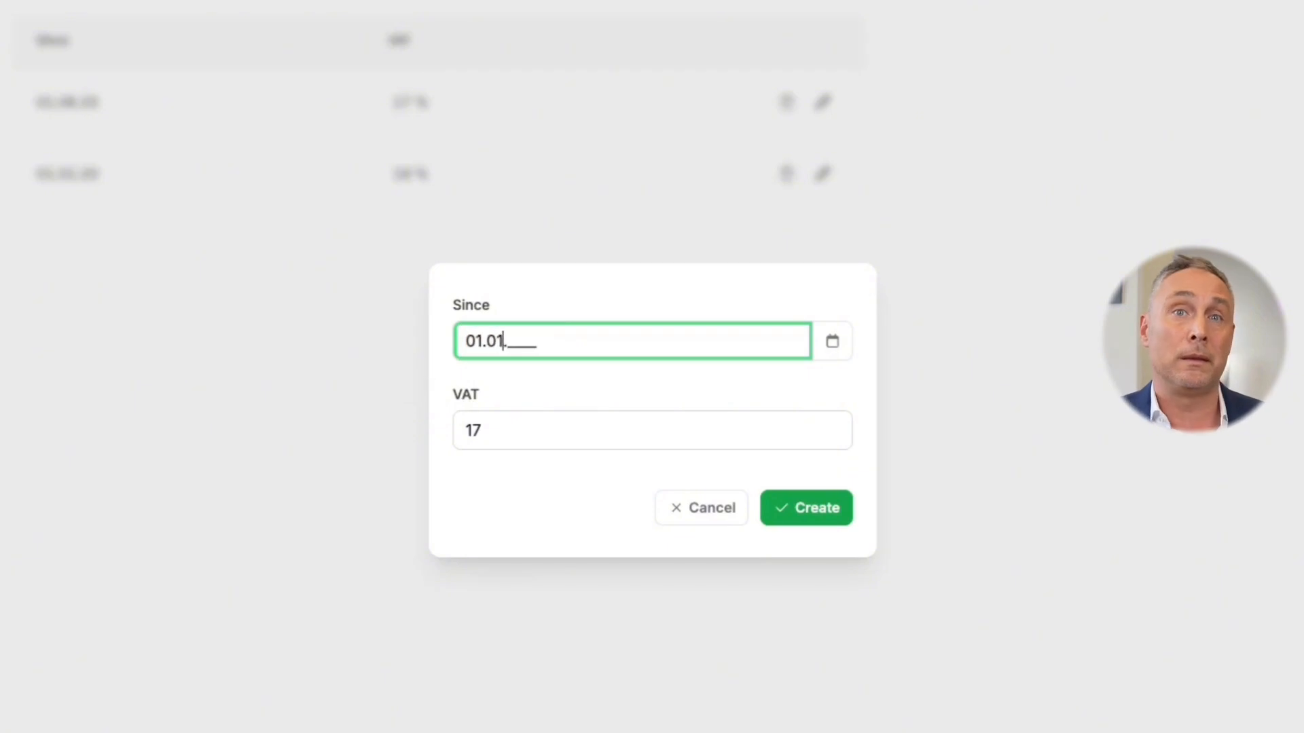
pyautogui.write('2026')
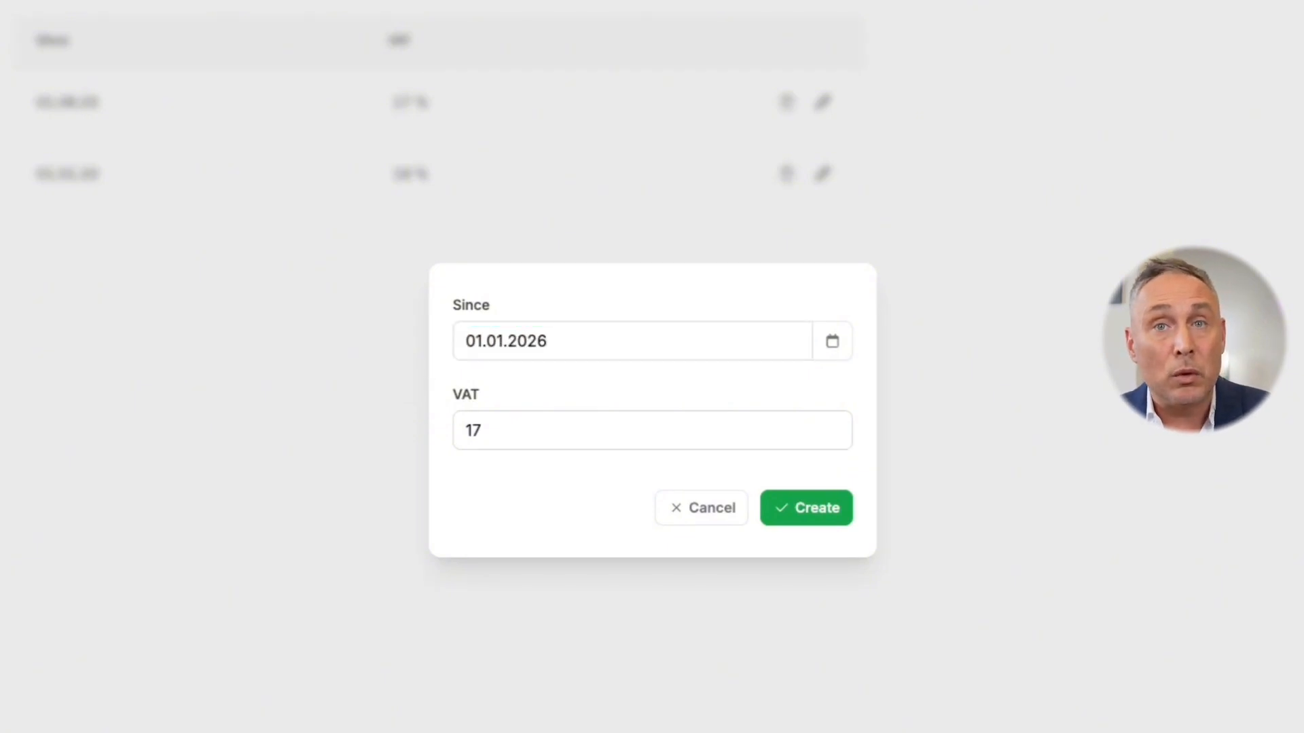
pyautogui.click(490, 442)
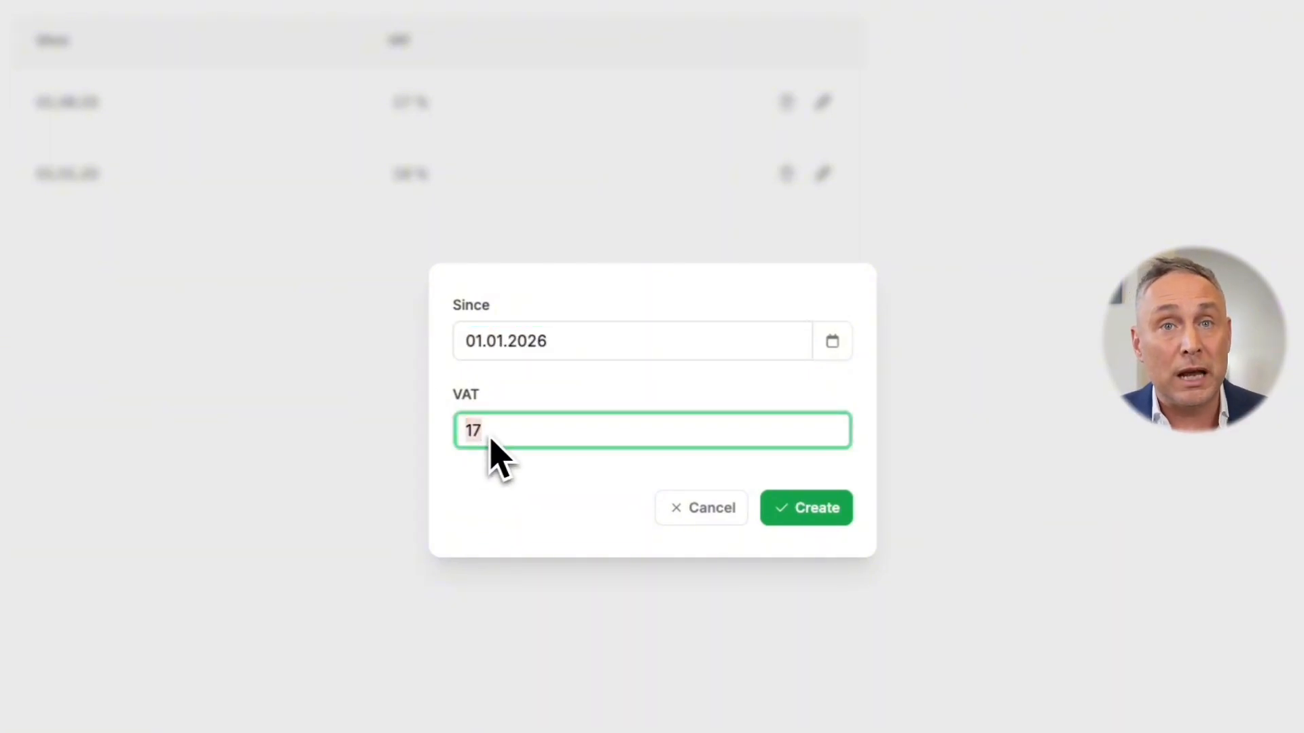
pyautogui.press('BackSpace')
pyautogui.press('BackSpace')
pyautogui.write('20')
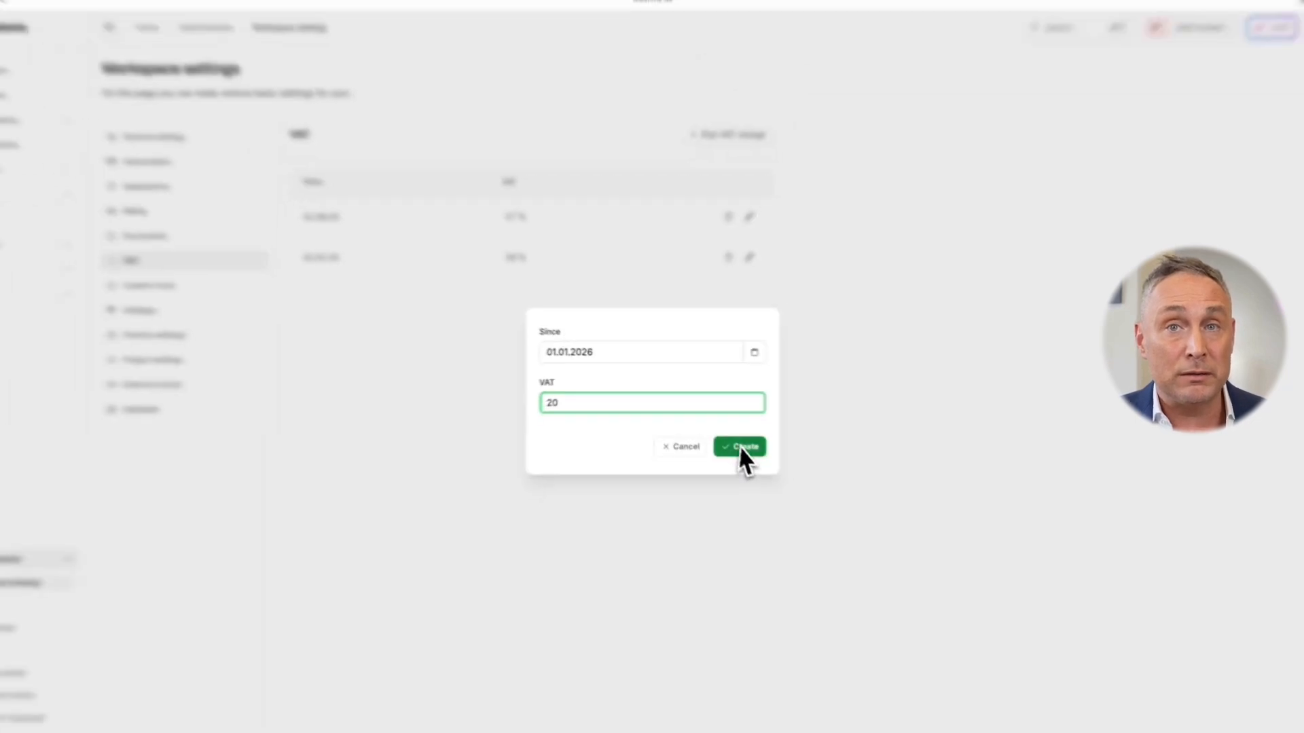
pyautogui.click(806, 507)
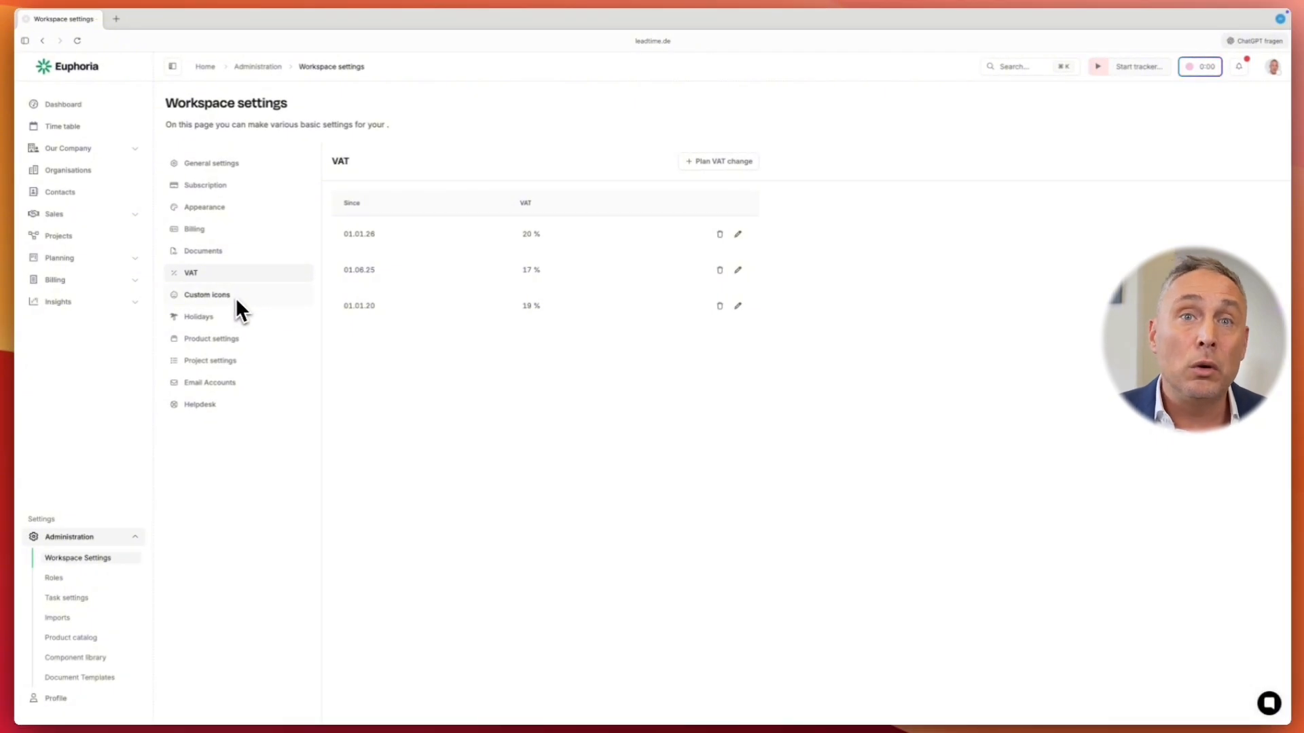
# Add a custom icon from george.png, applying the crop to the full image, and save it.
pyautogui.click(237, 300)
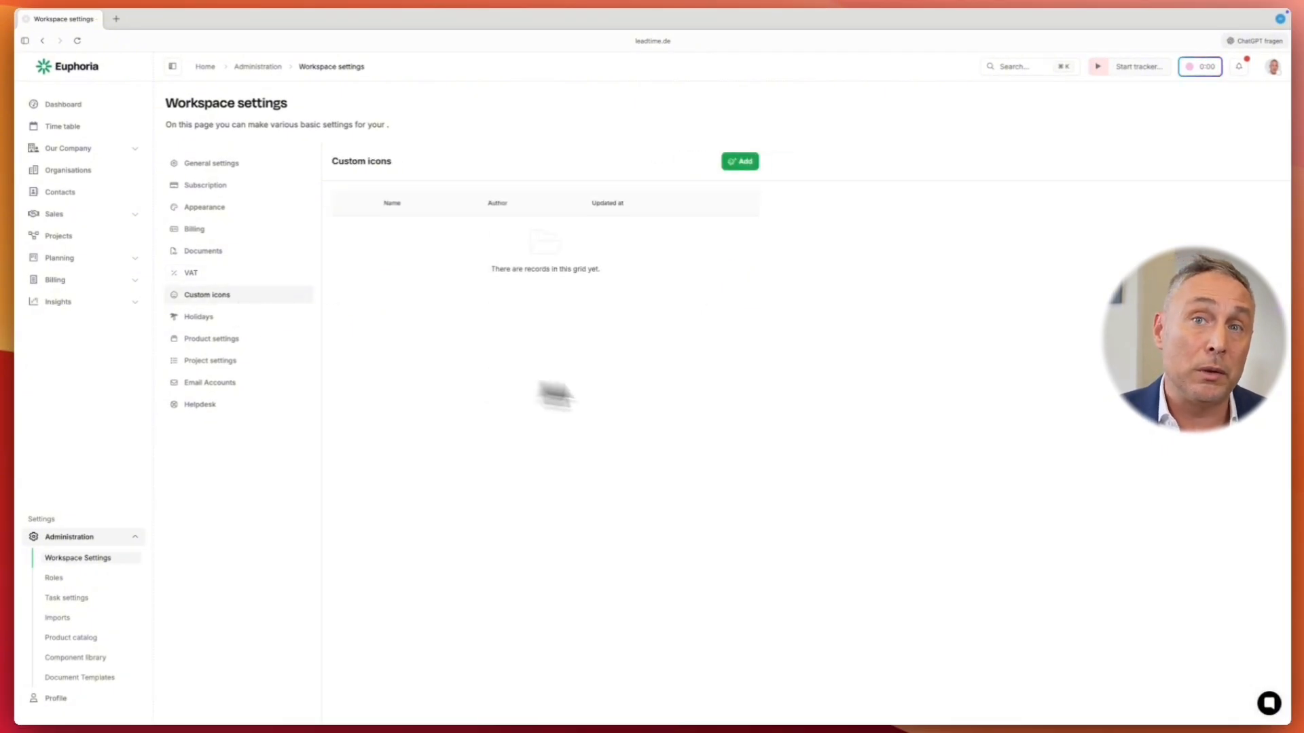
pyautogui.click(745, 164)
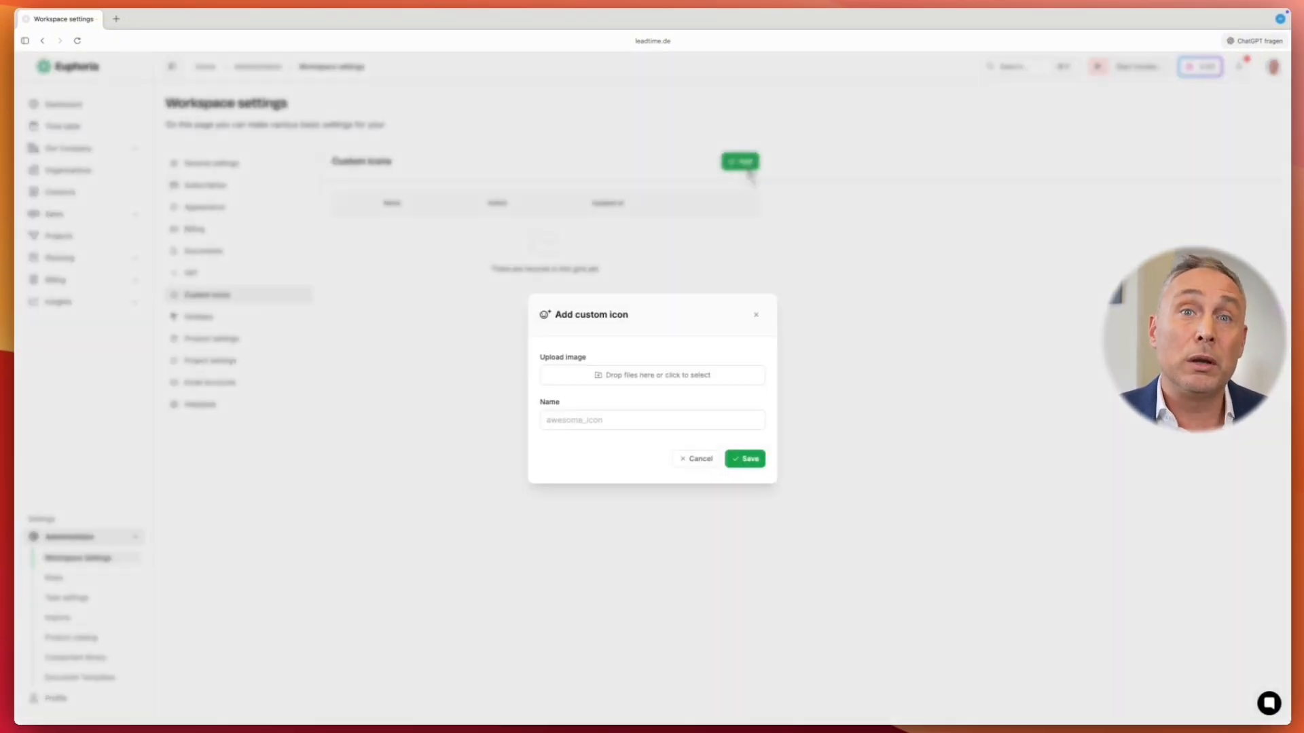
pyautogui.click(713, 367)
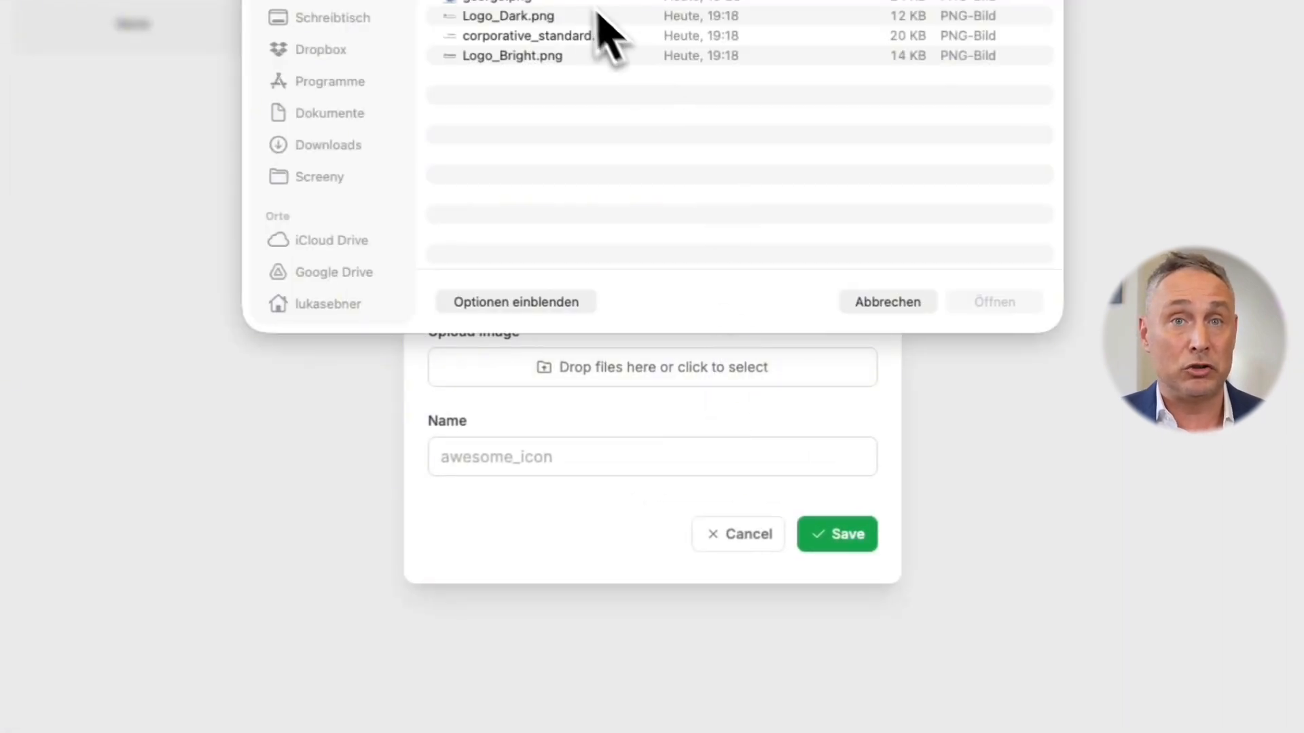
pyautogui.click(485, 1)
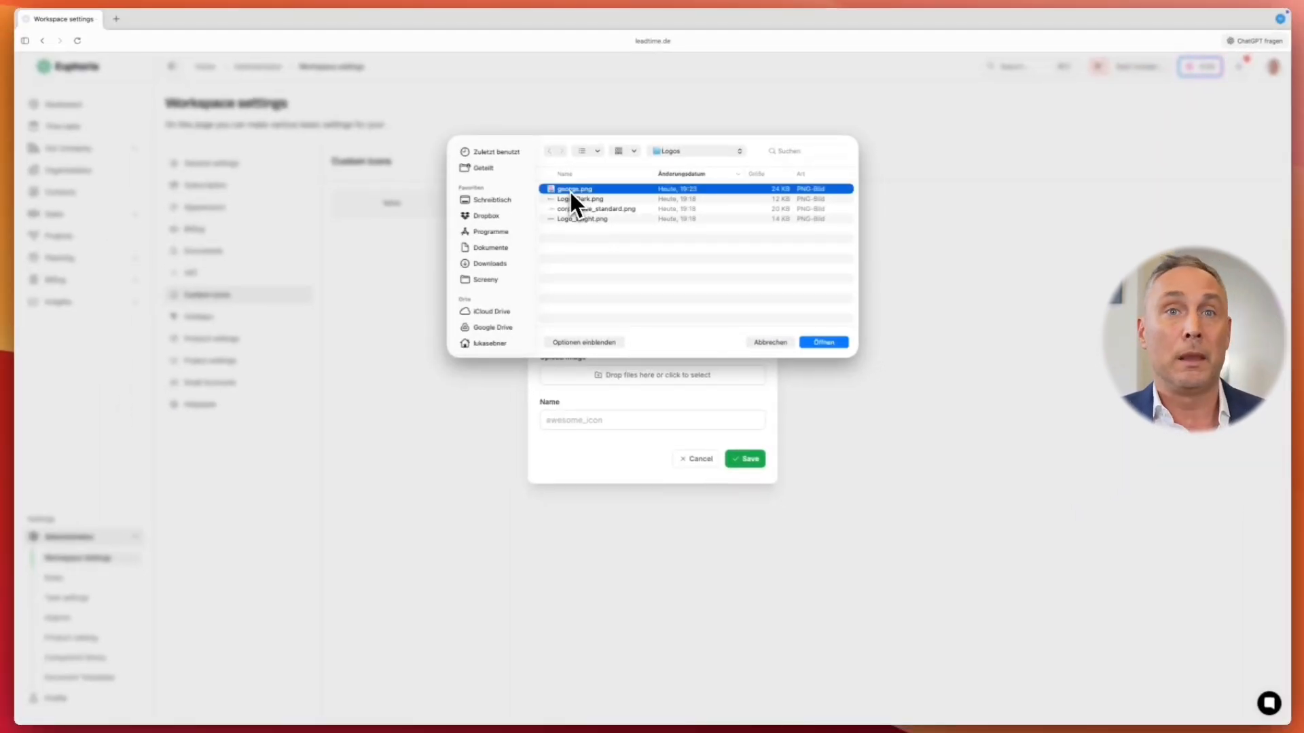
pyautogui.click(826, 344)
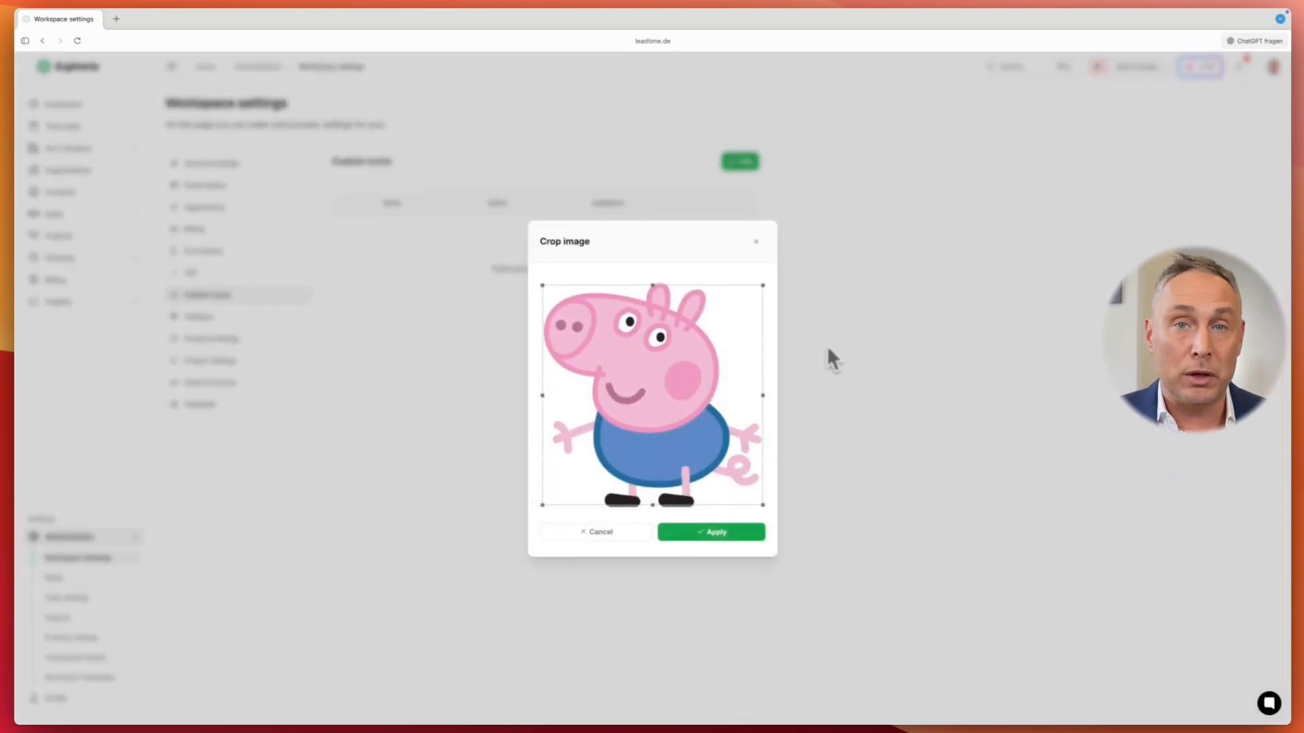
pyautogui.click(686, 535)
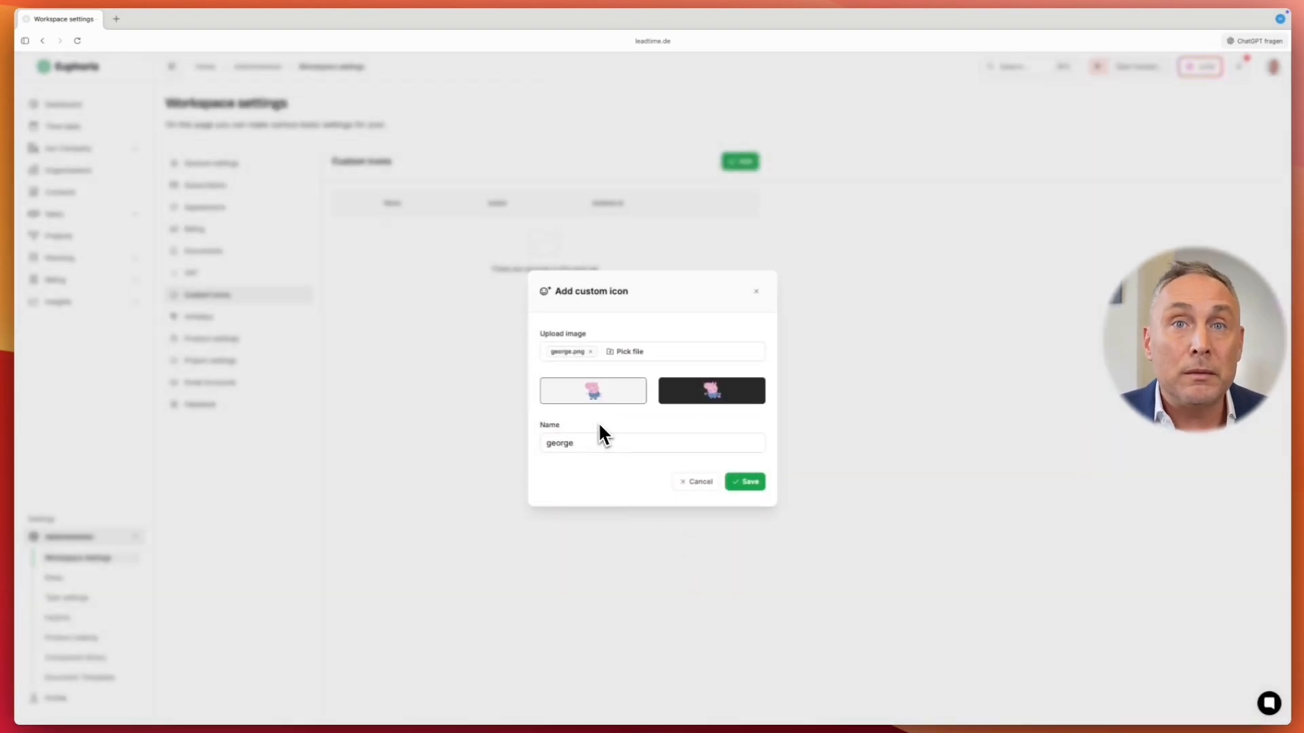
pyautogui.click(746, 481)
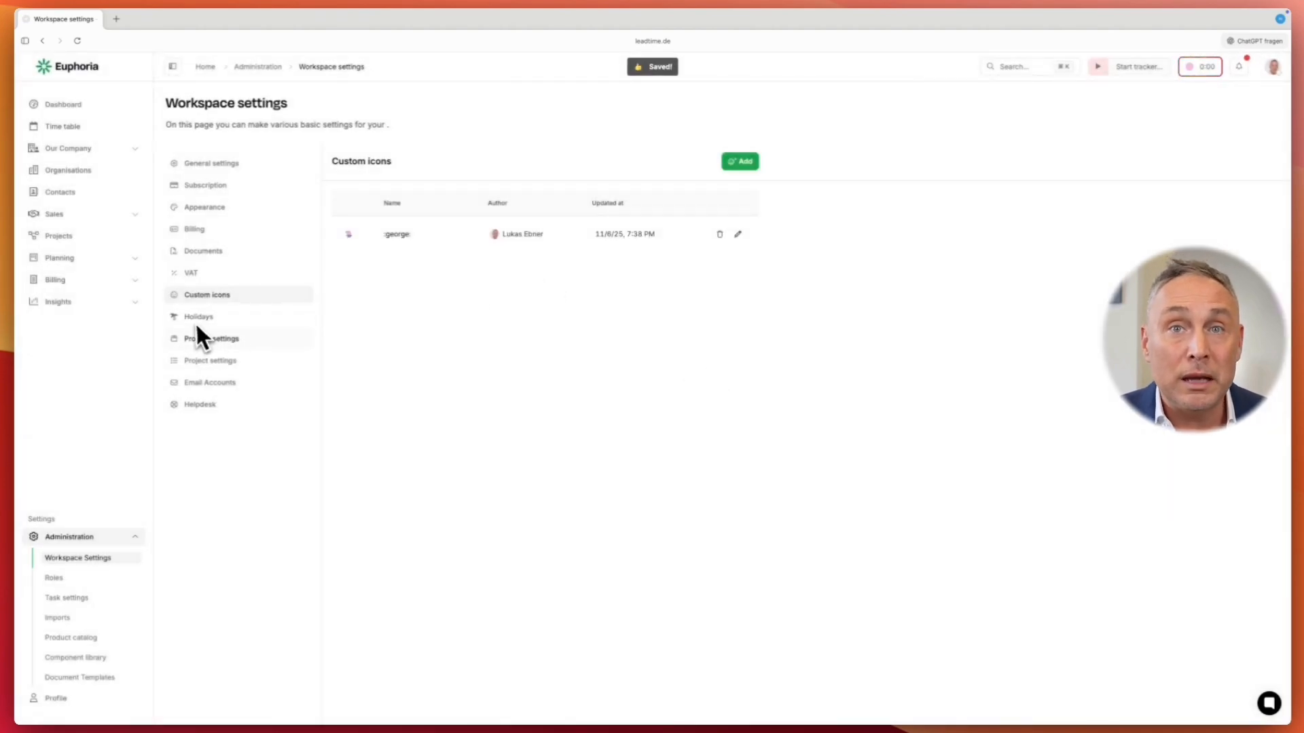
# In the holiday settings, set the default source of holidays to Spain - Andalucía.
pyautogui.click(193, 318)
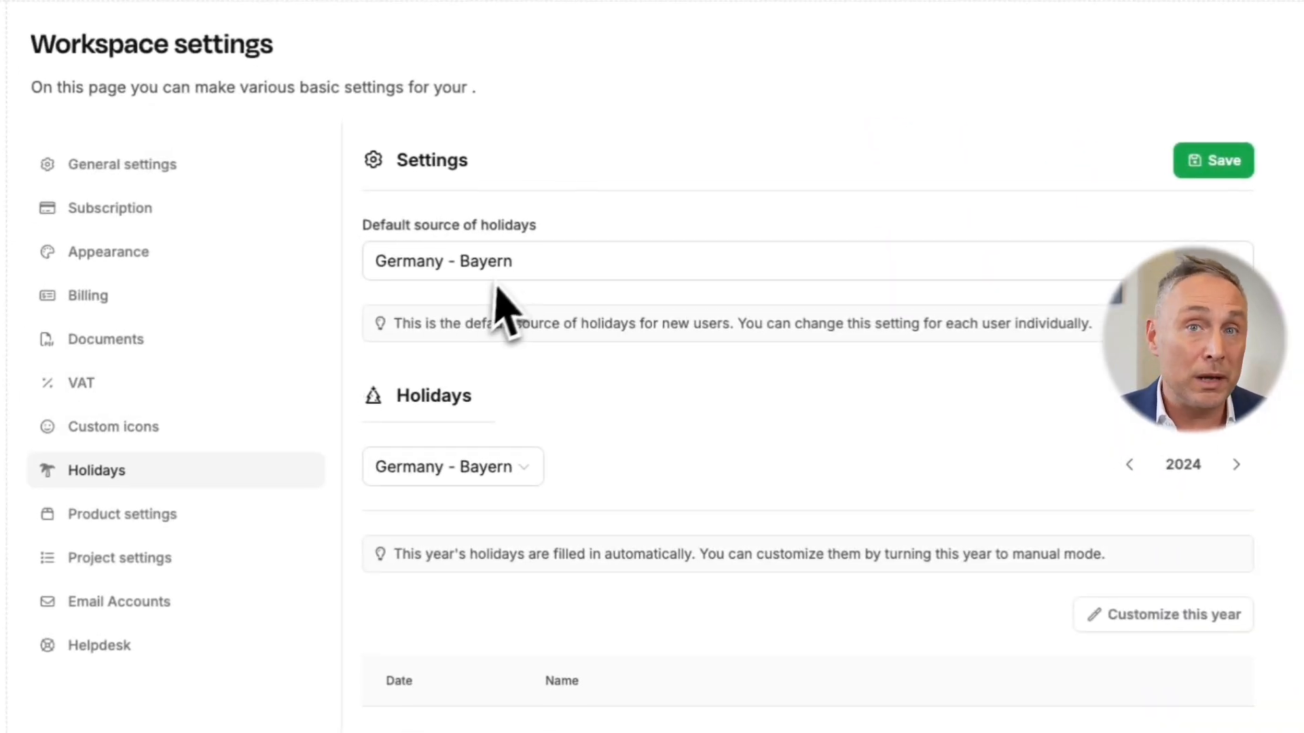
pyautogui.click(635, 265)
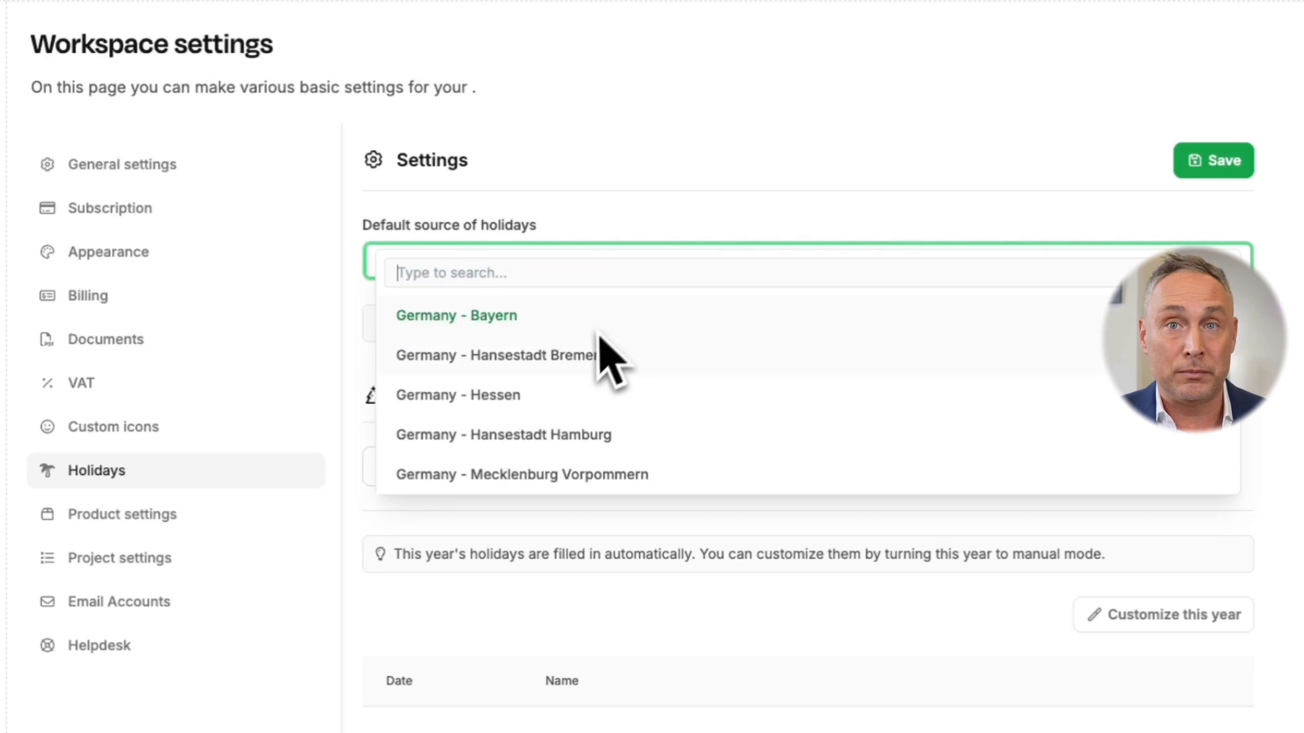
pyautogui.scroll(-5, 594, 366)
pyautogui.scroll(-5, 597, 377)
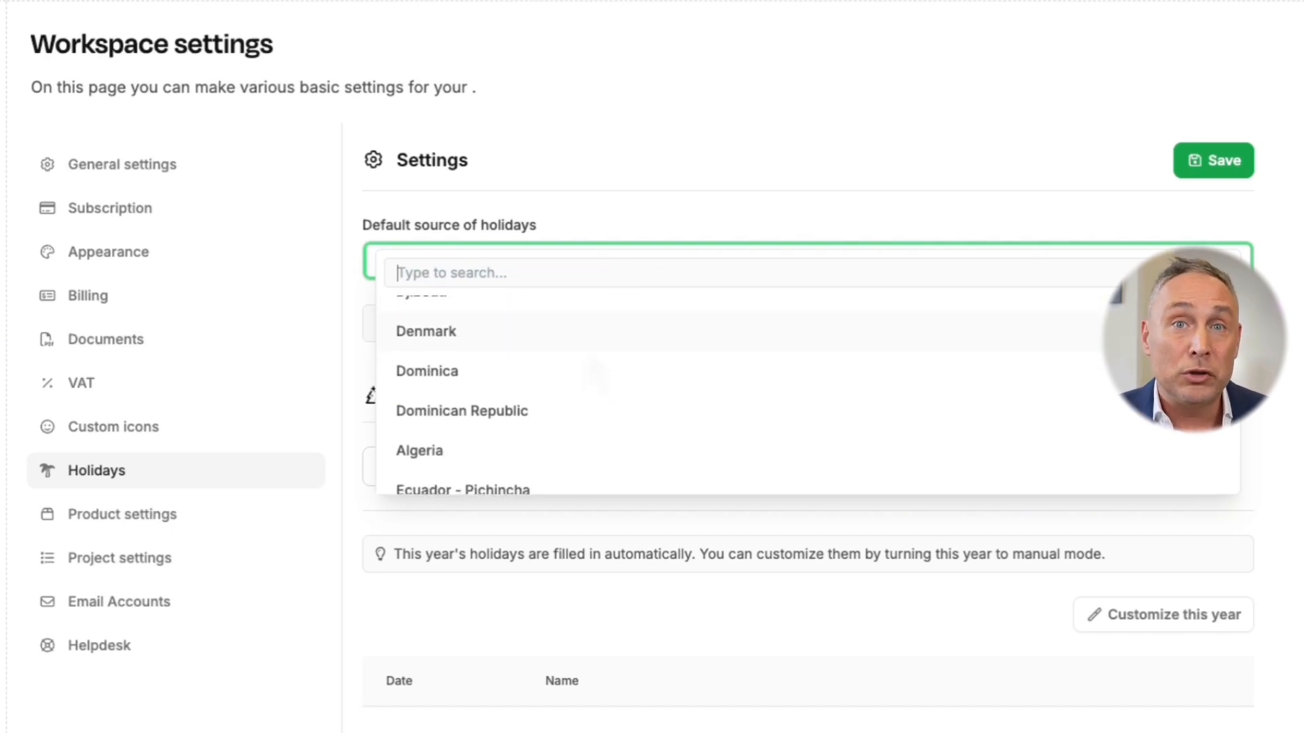
pyautogui.scroll(-4, 597, 378)
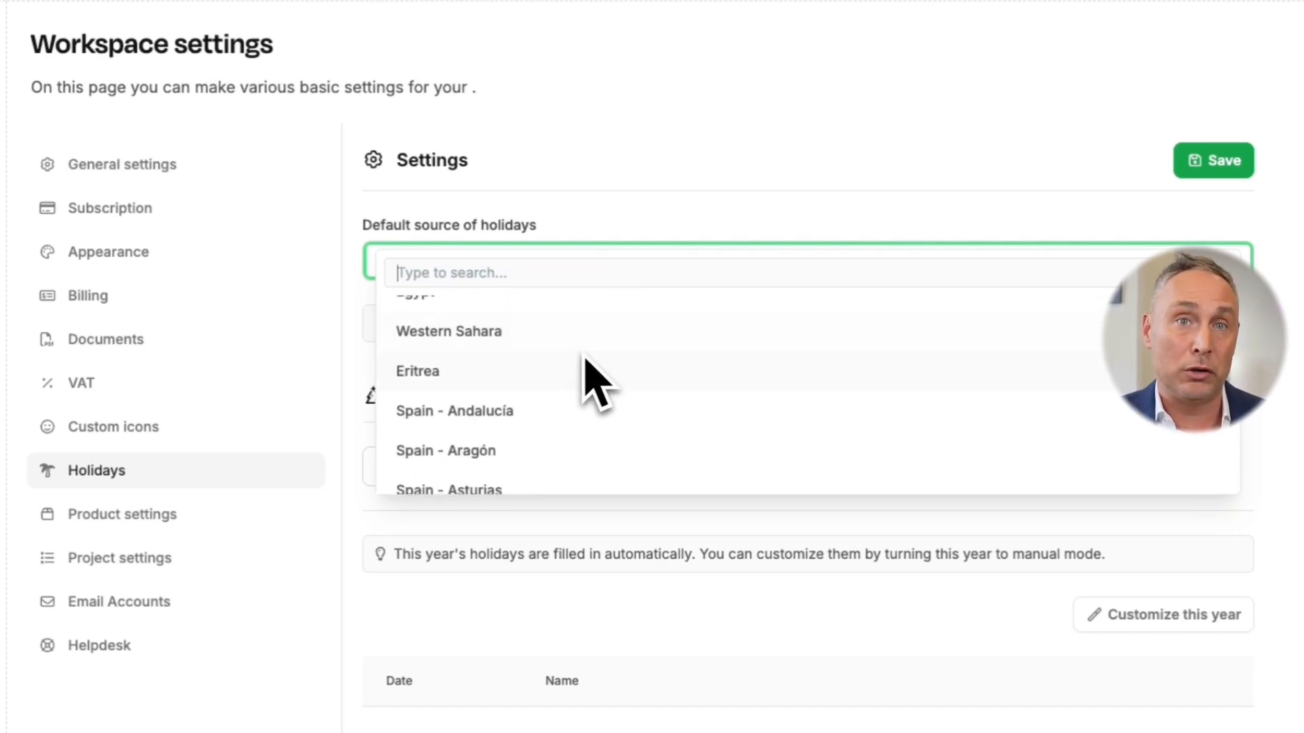
pyautogui.click(545, 413)
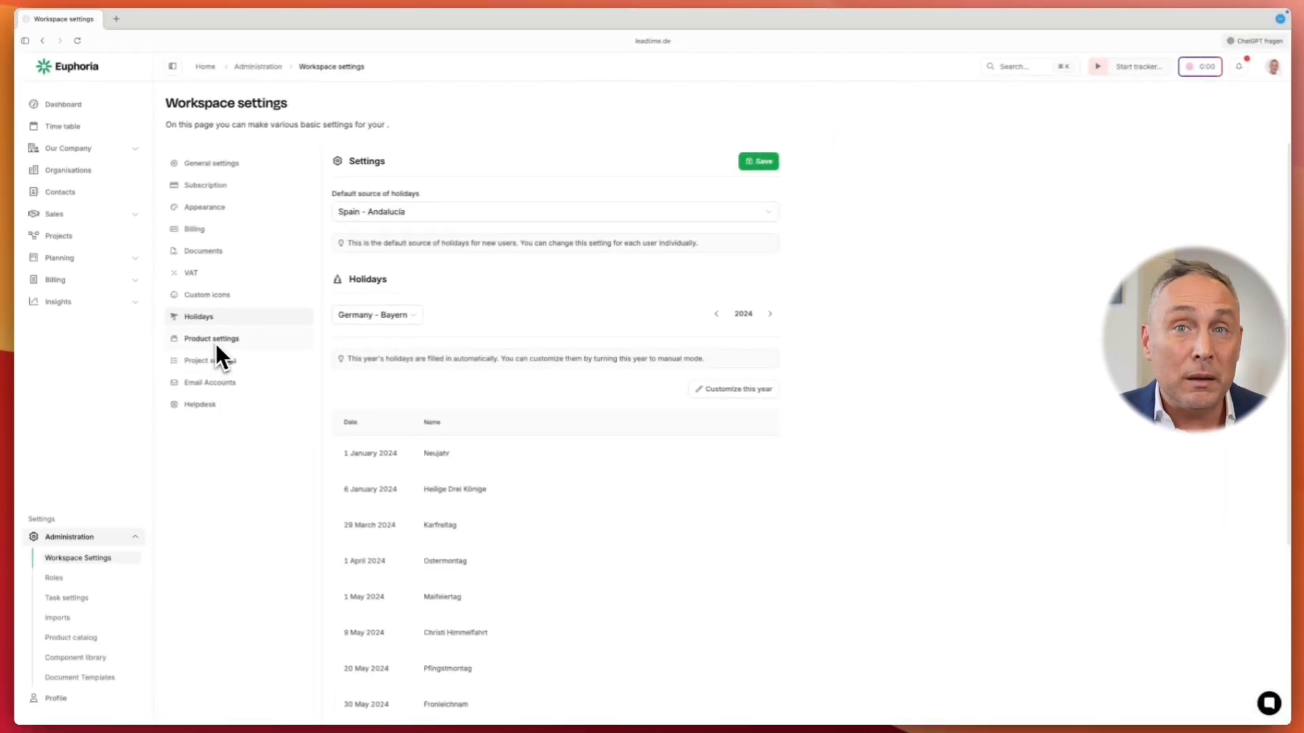
# Look through the product categories, the project settings and the helpdesk settings of the workspace.
pyautogui.click(216, 344)
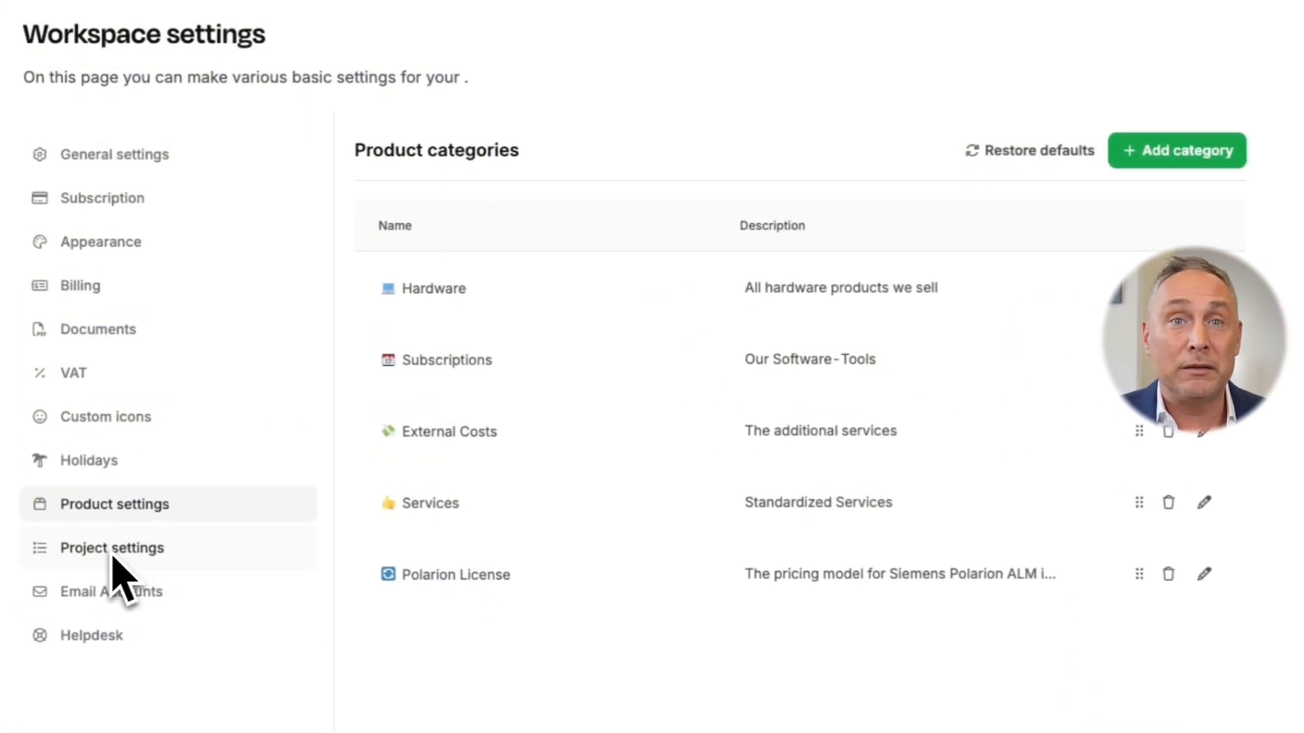
pyautogui.click(112, 551)
pyautogui.click(92, 645)
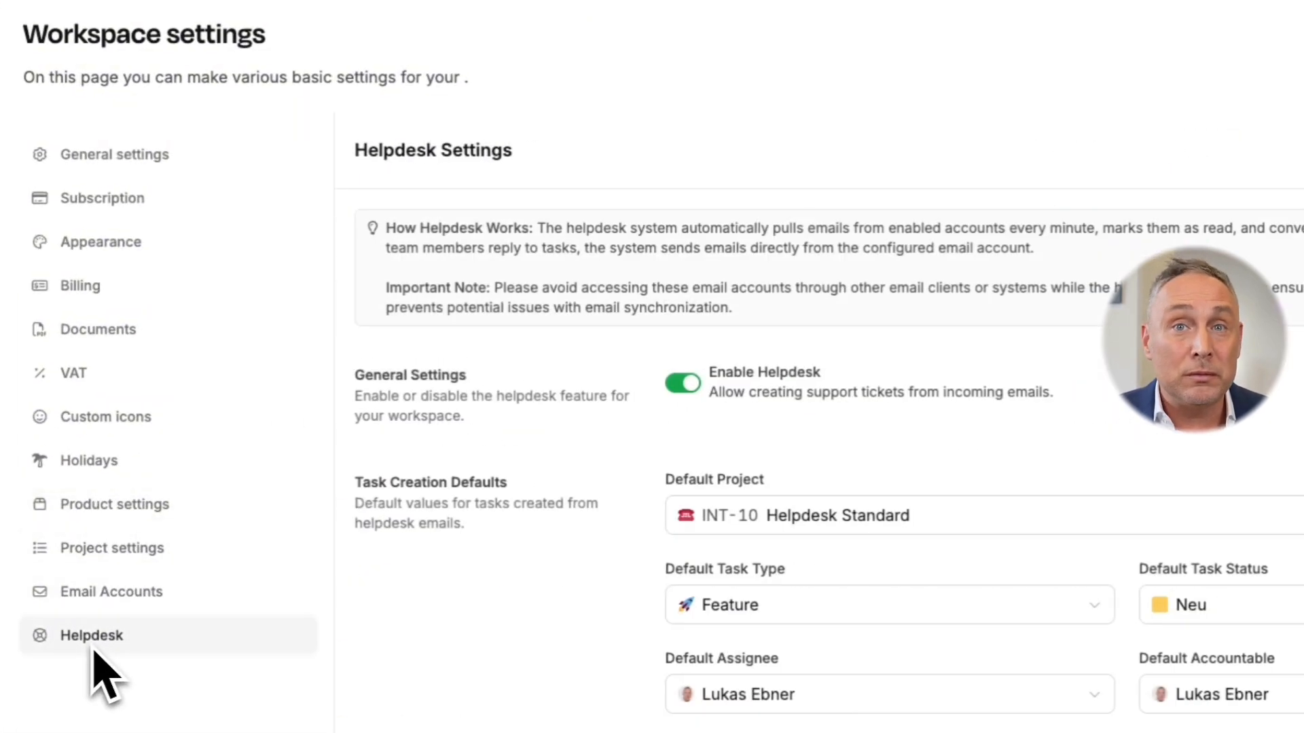